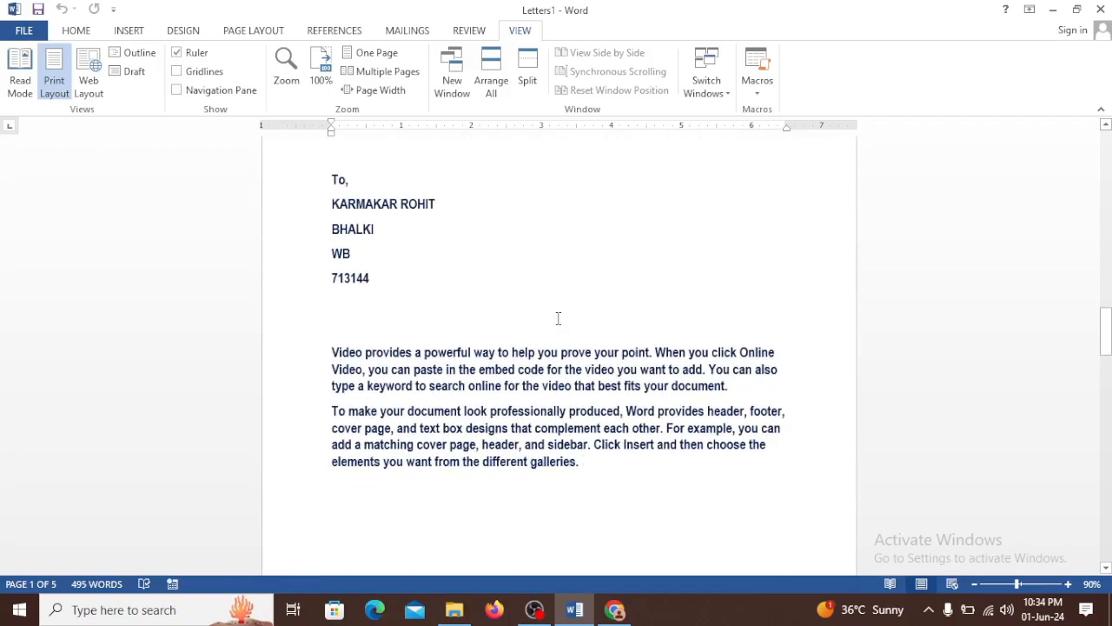
Look through the merged letters to compare the recipient details and the body text on each page
scroll(558, 318, "down", 8)
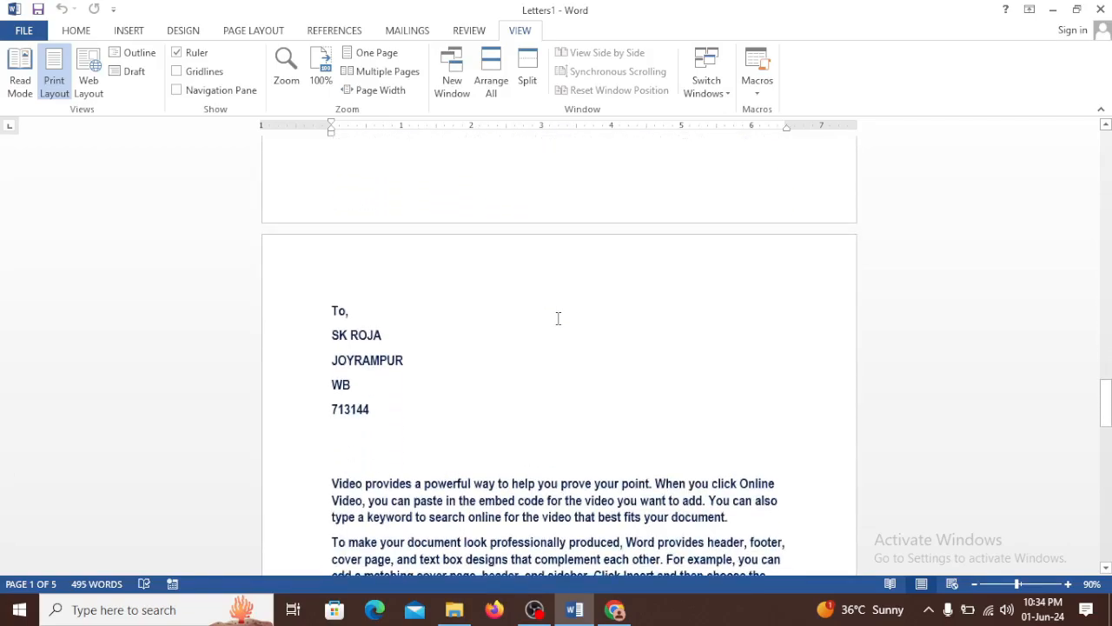
scroll(558, 318, "up", 12)
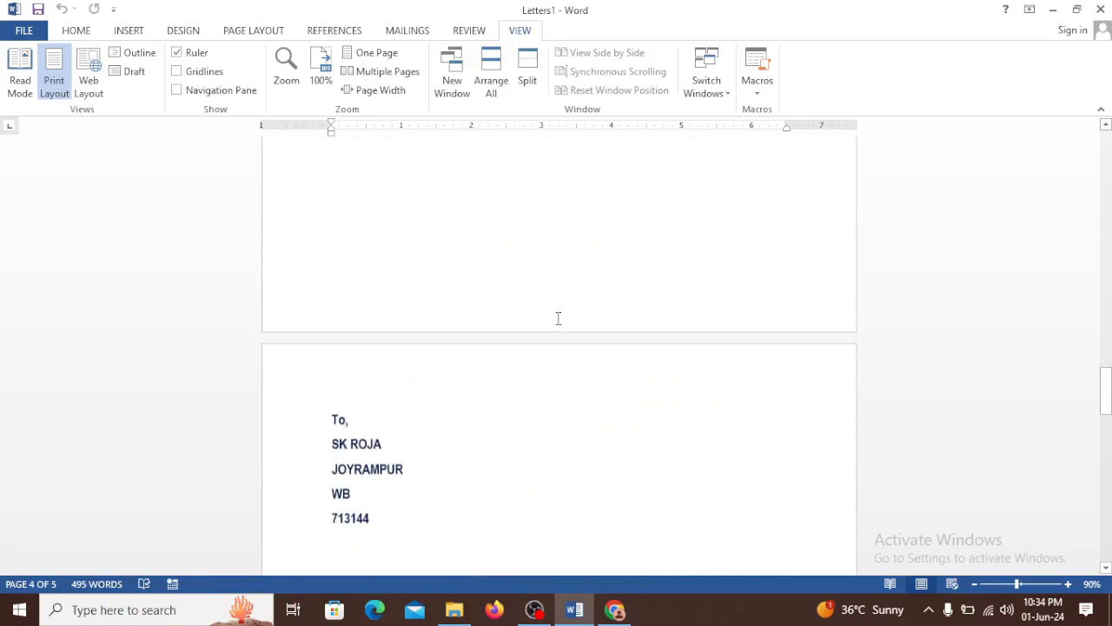
scroll(558, 318, "up", 20)
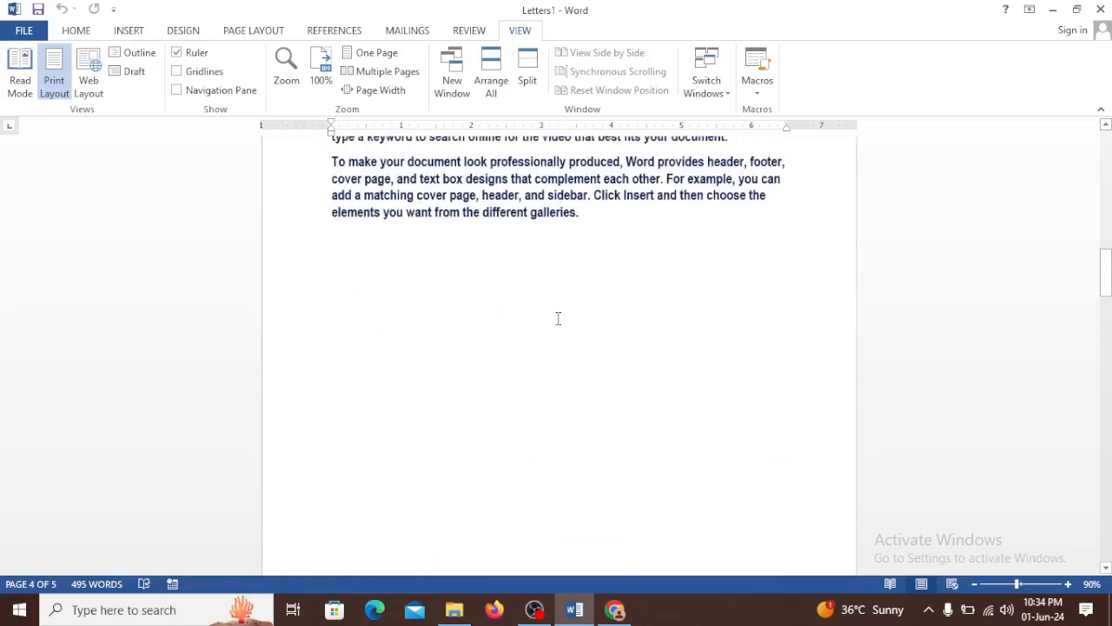
scroll(560, 315, "up", 5)
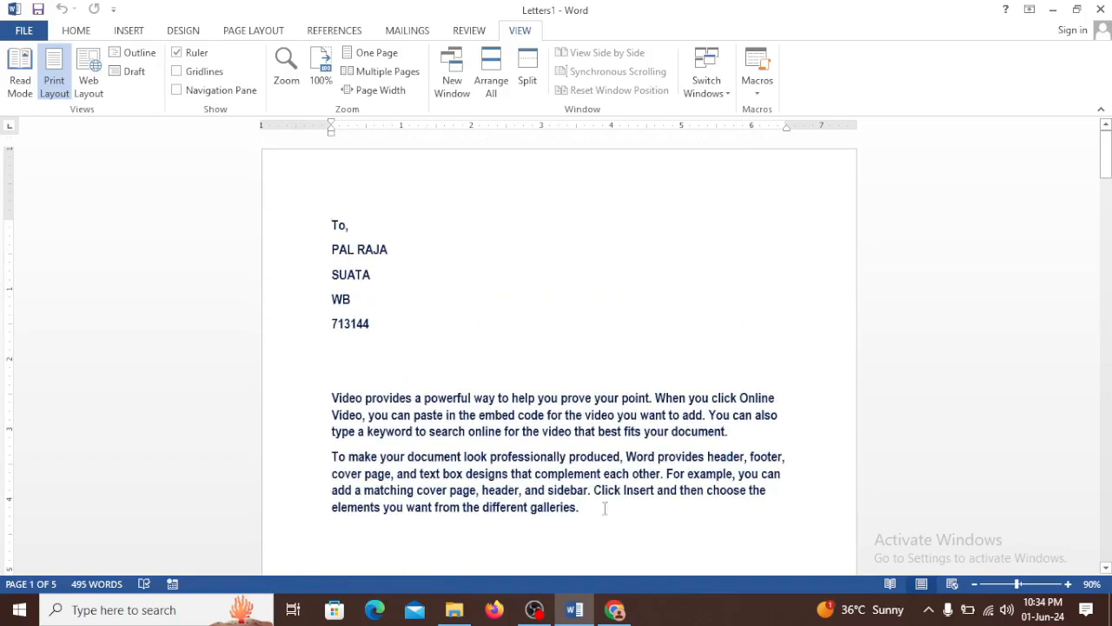
scroll(490, 296, "down", 20)
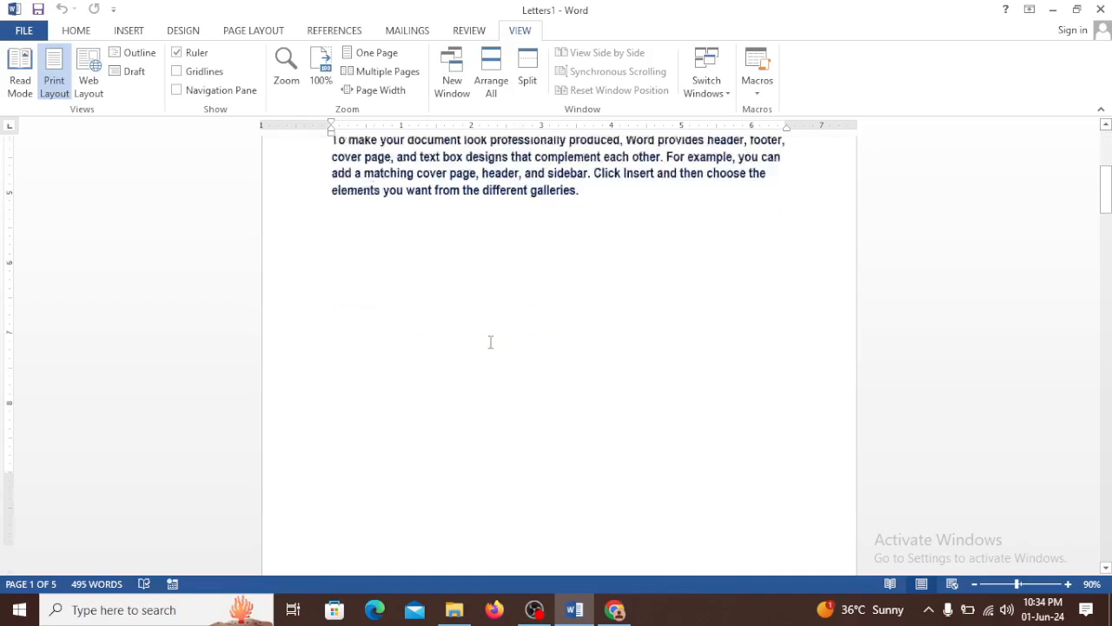
scroll(494, 366, "down", 15)
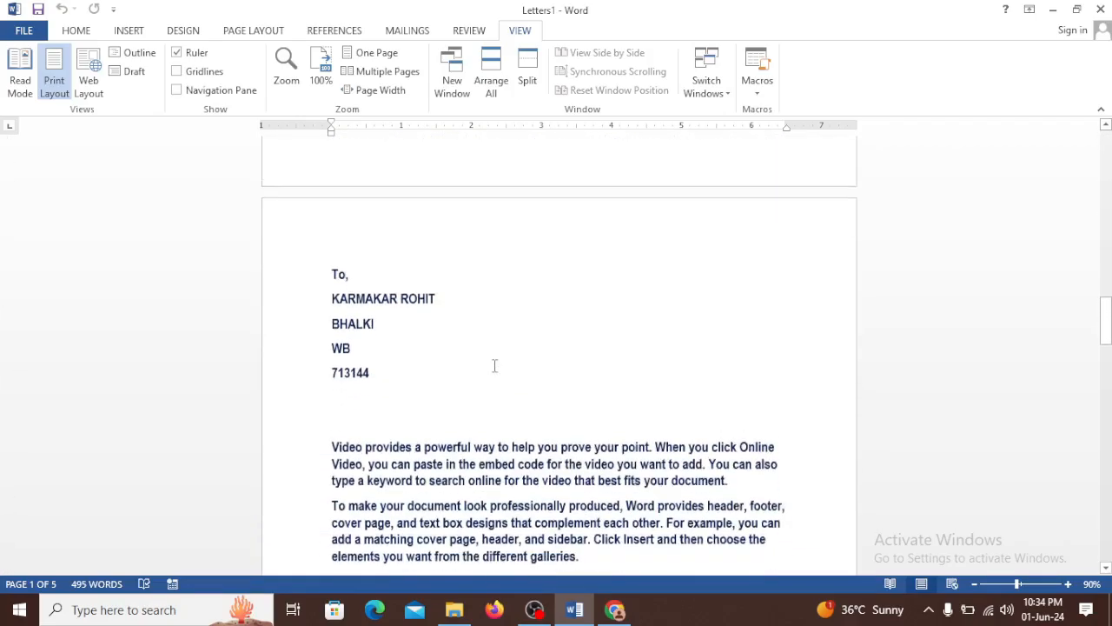
scroll(495, 366, "down", 3)
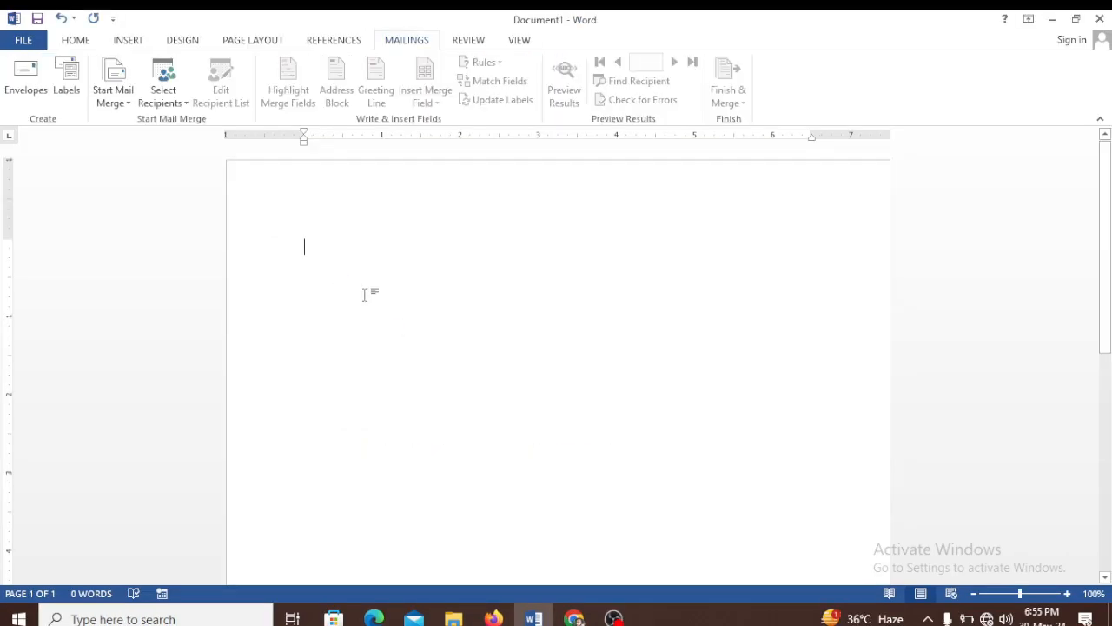
Write a letter that starts with "to," followed by =rand sample text, keeping only the first two sample paragraphs
type("to,")
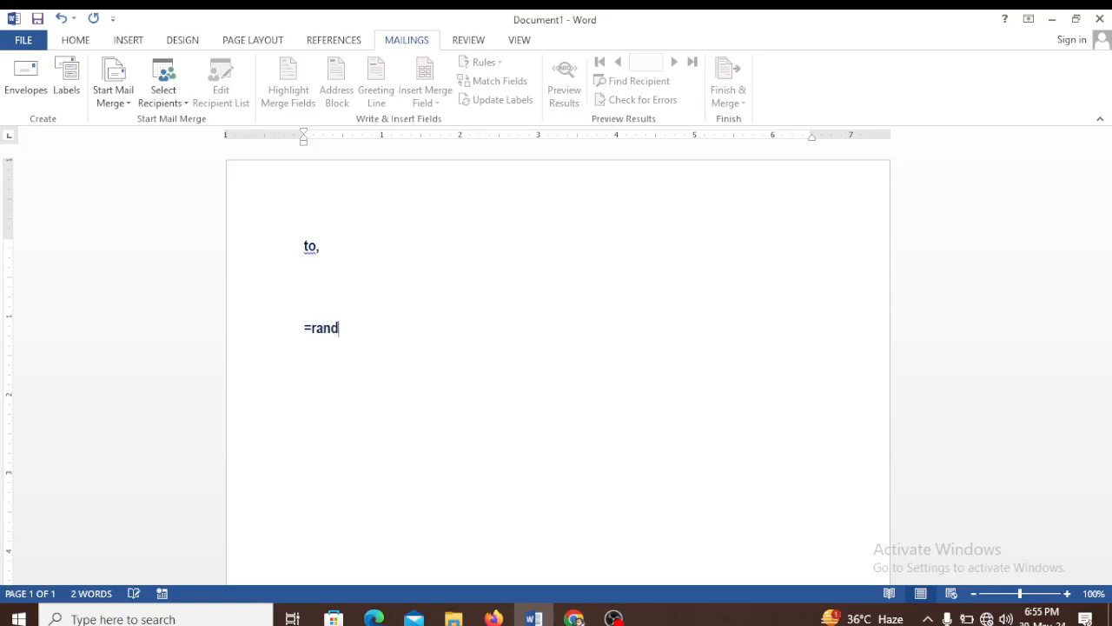
key("Return")
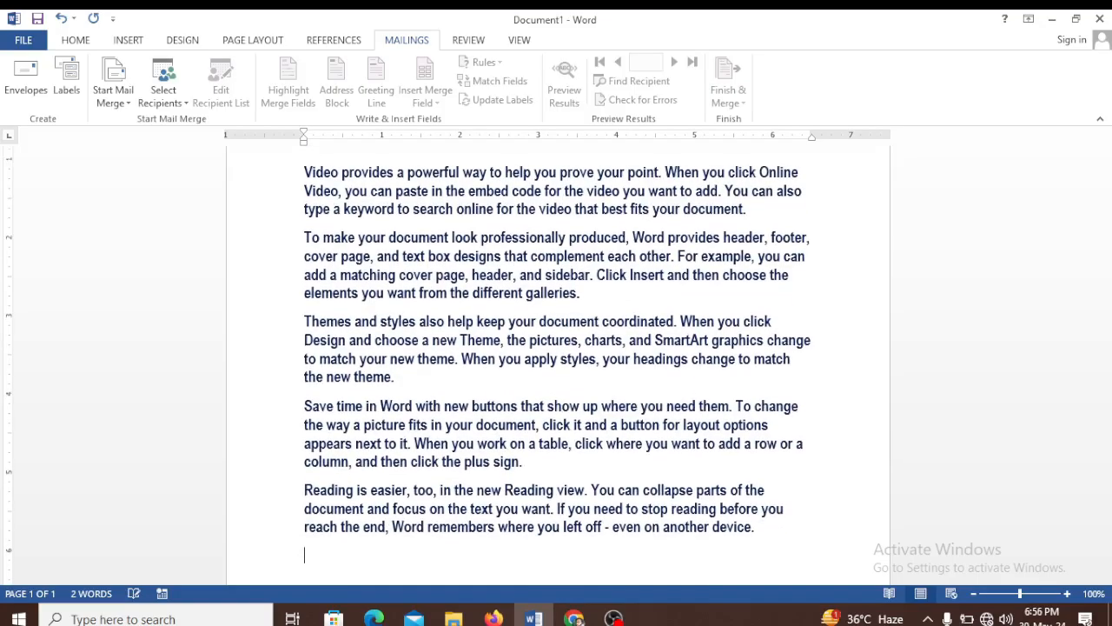
left_click_drag(794, 546, 271, 330)
key("Delete")
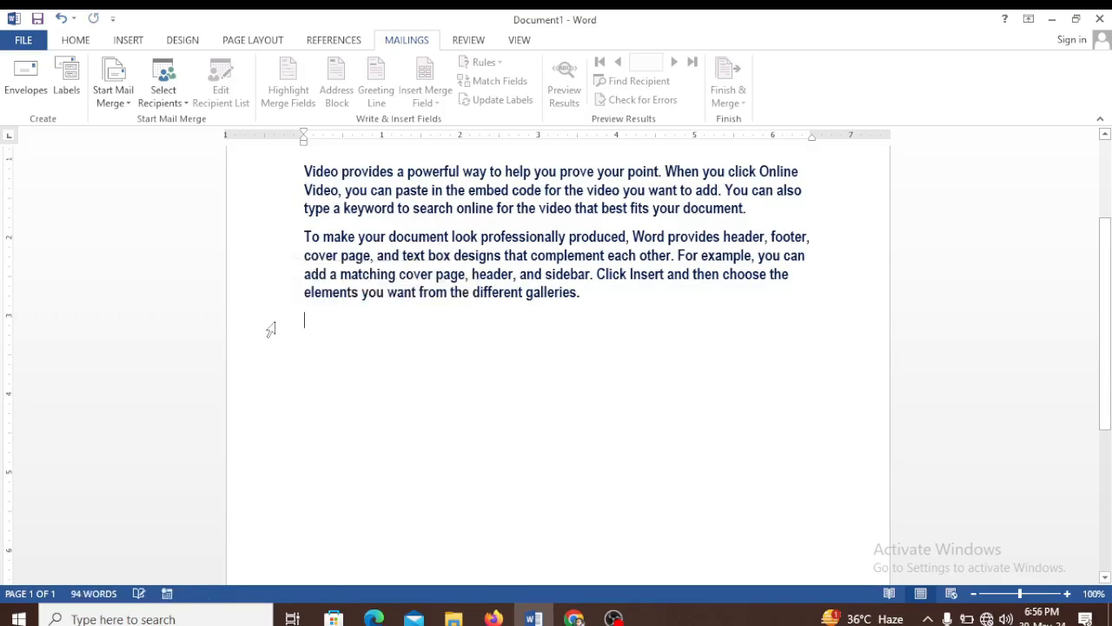
scroll(306, 341, "up", 3)
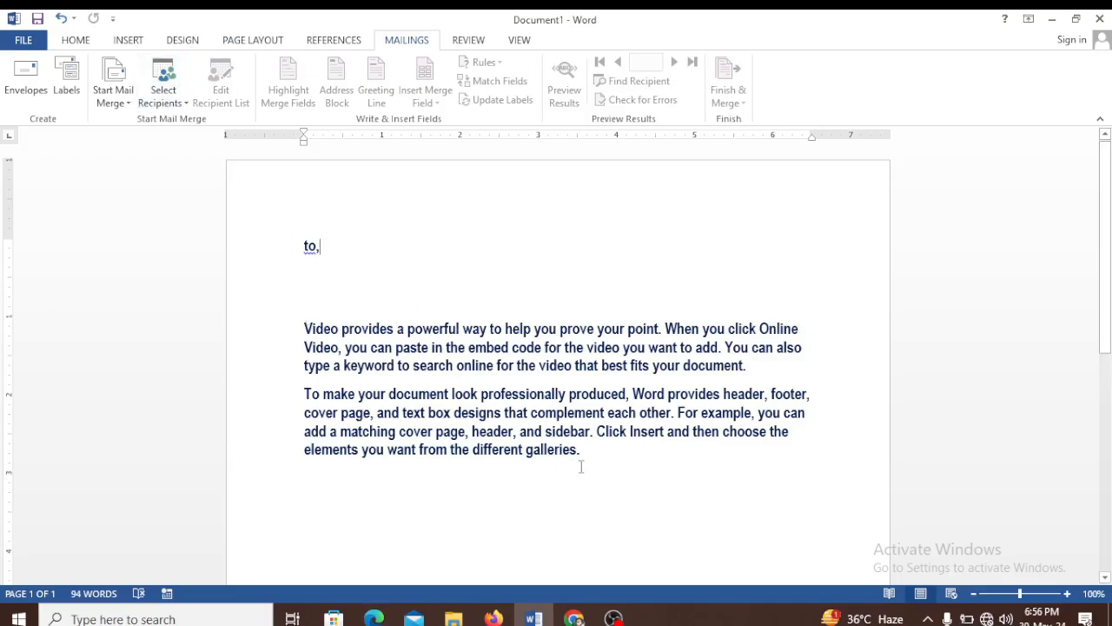
left_click_drag(594, 451, 290, 322)
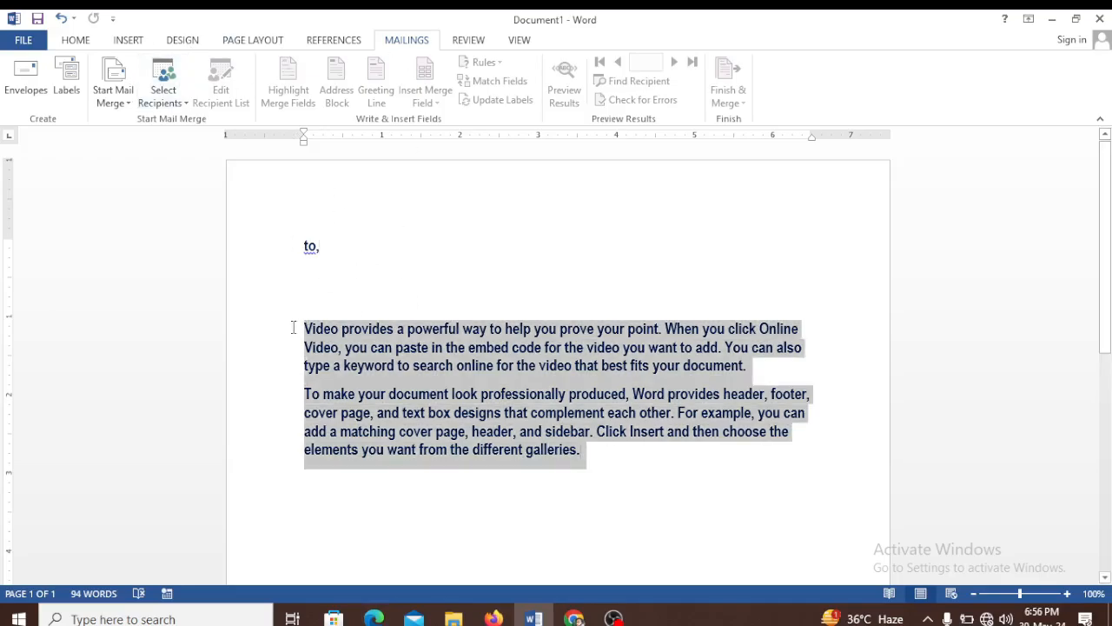
left_click(550, 308)
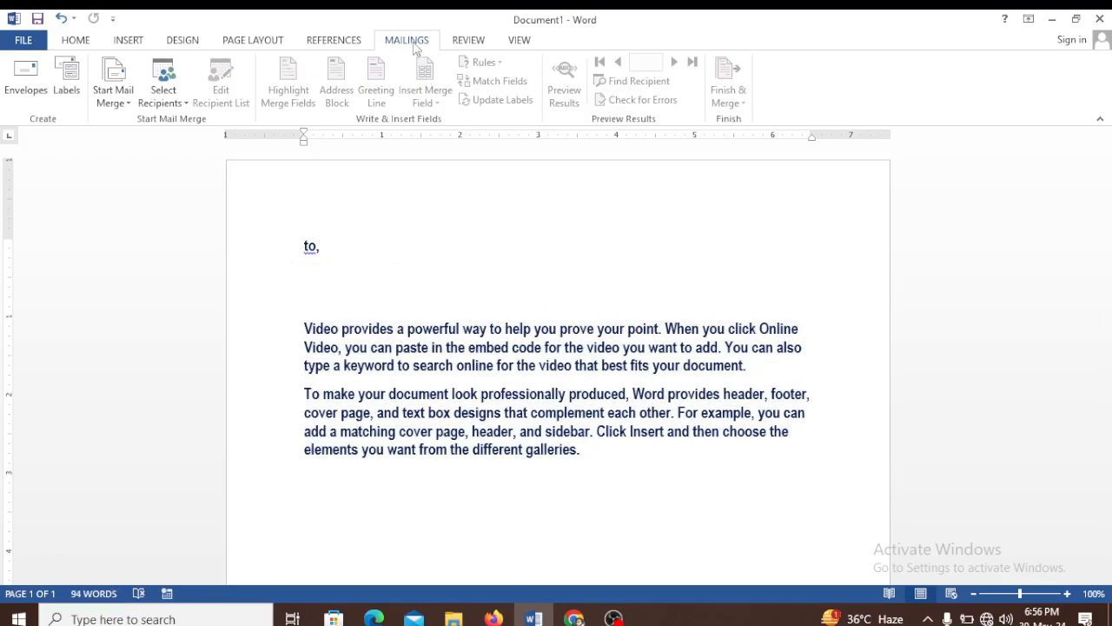
Start a Letters mail merge for the document and begin a new typed recipient list
left_click(113, 102)
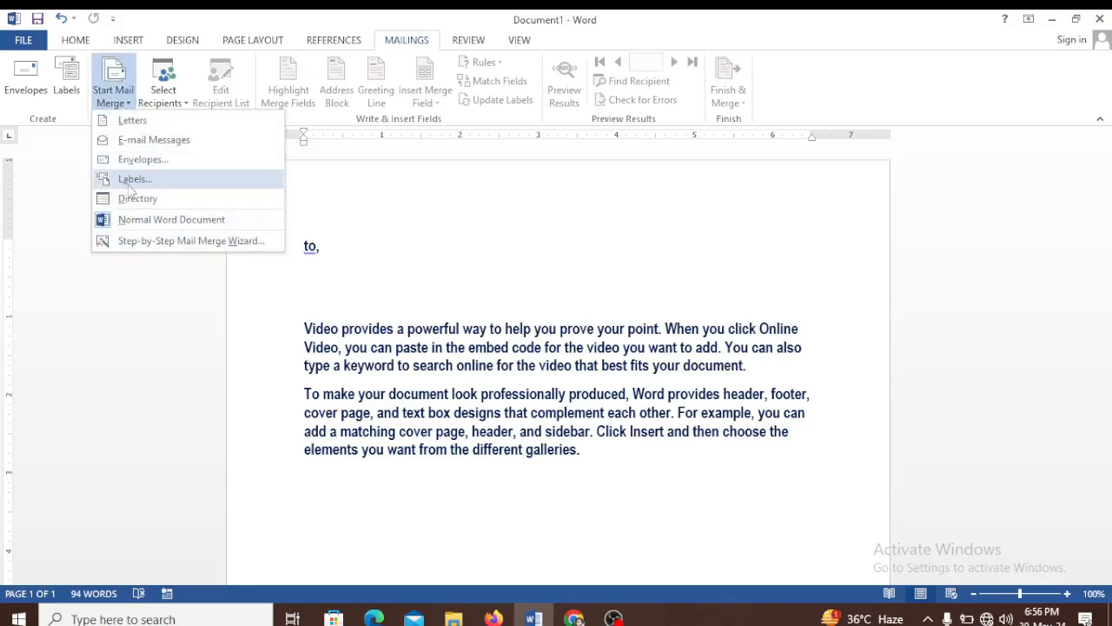
left_click(132, 120)
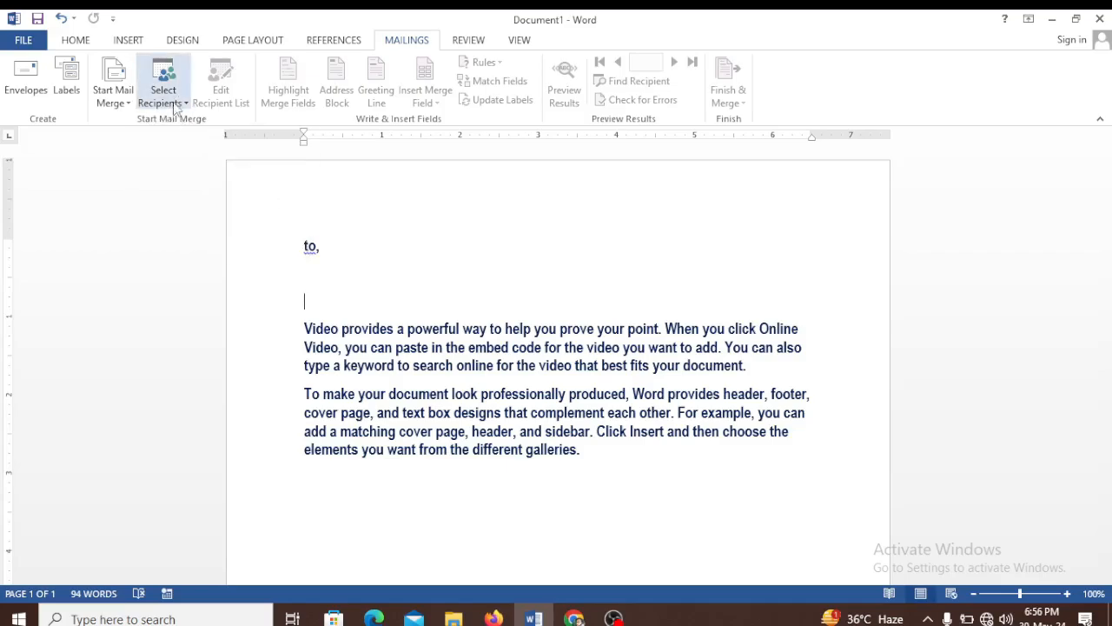
left_click(175, 104)
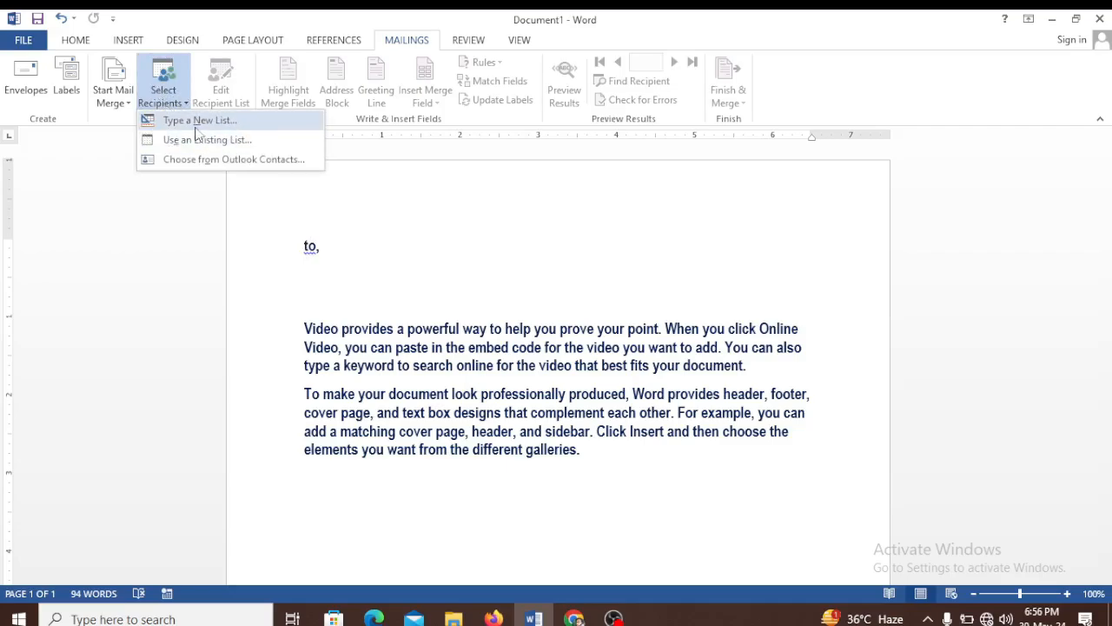
left_click(197, 126)
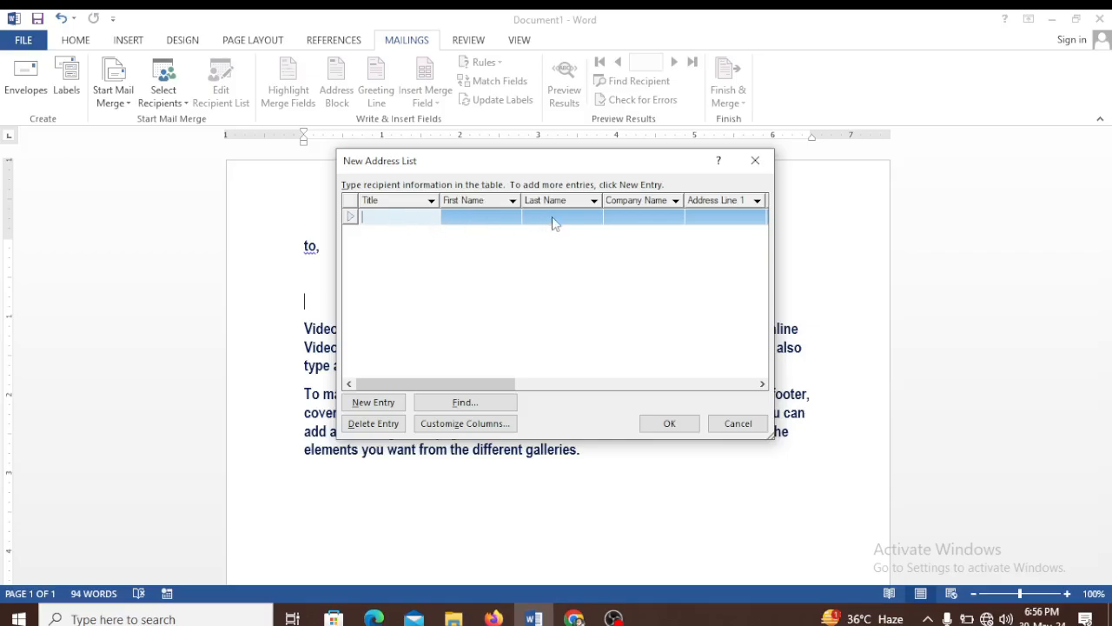
left_click(762, 383)
left_click(763, 383)
left_click(762, 383)
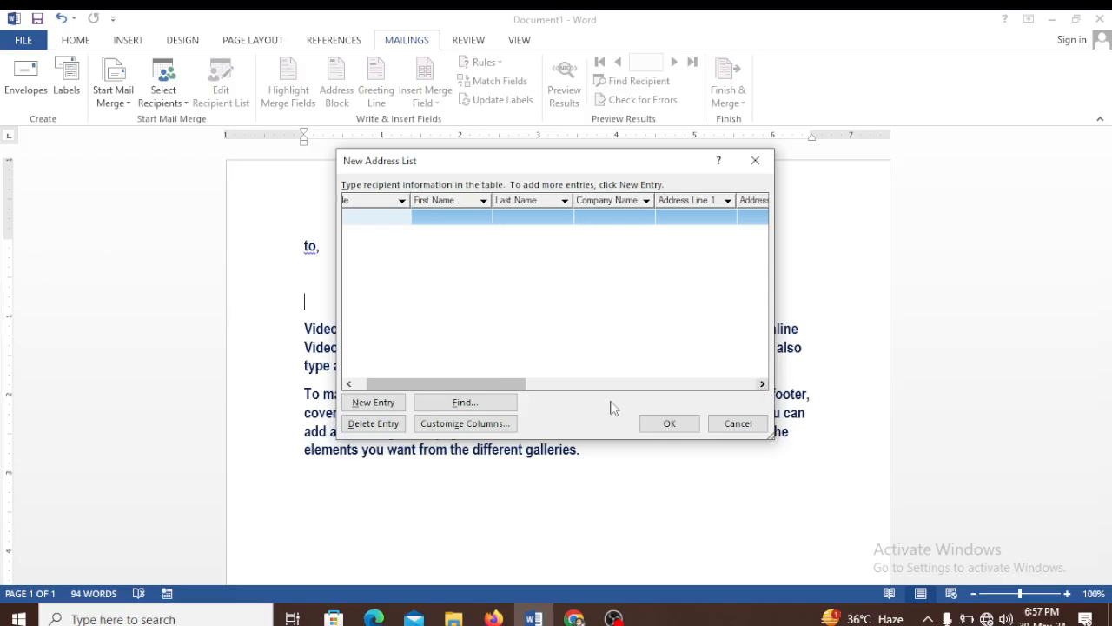
left_click_drag(516, 387, 506, 387)
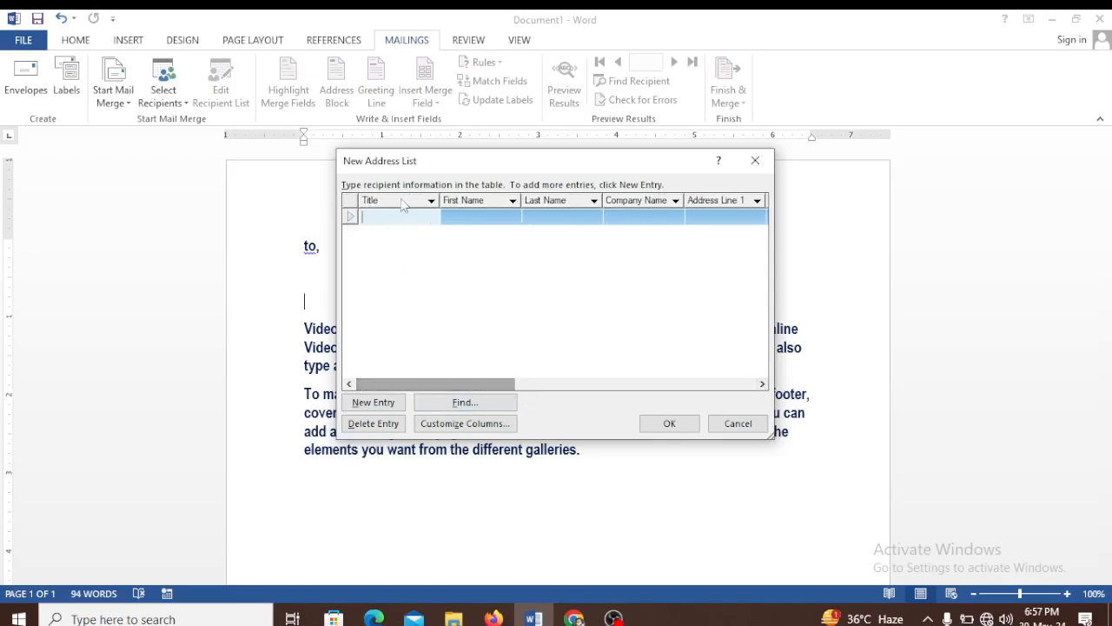
Customize the address list columns by deleting the Last Name and Company Name fields
left_click(473, 426)
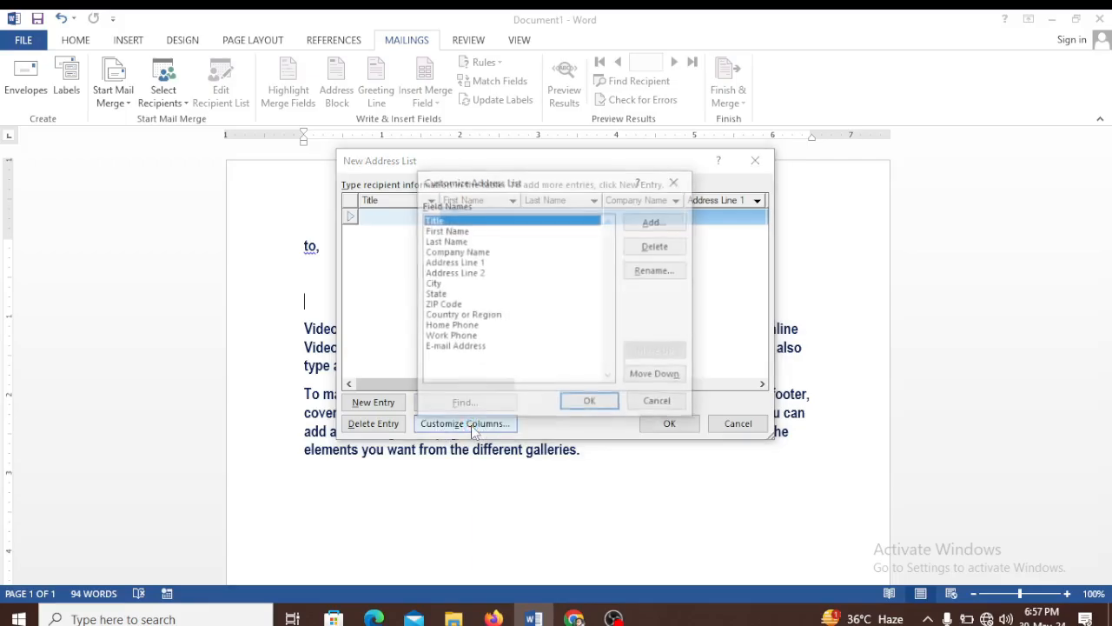
left_click_drag(515, 185, 763, 277)
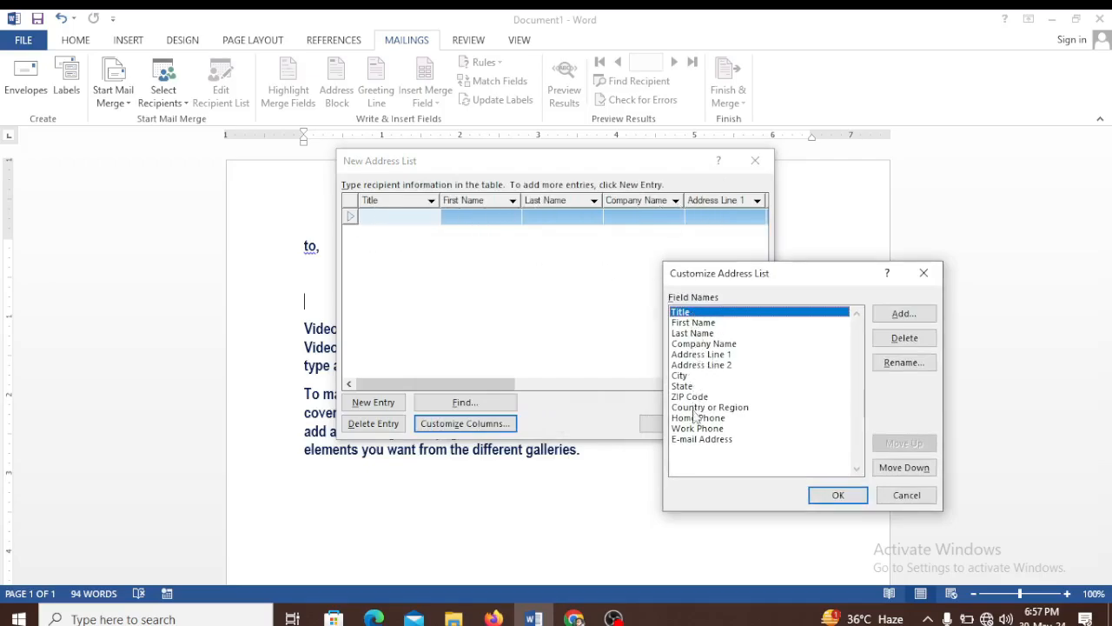
left_click_drag(806, 278, 563, 189)
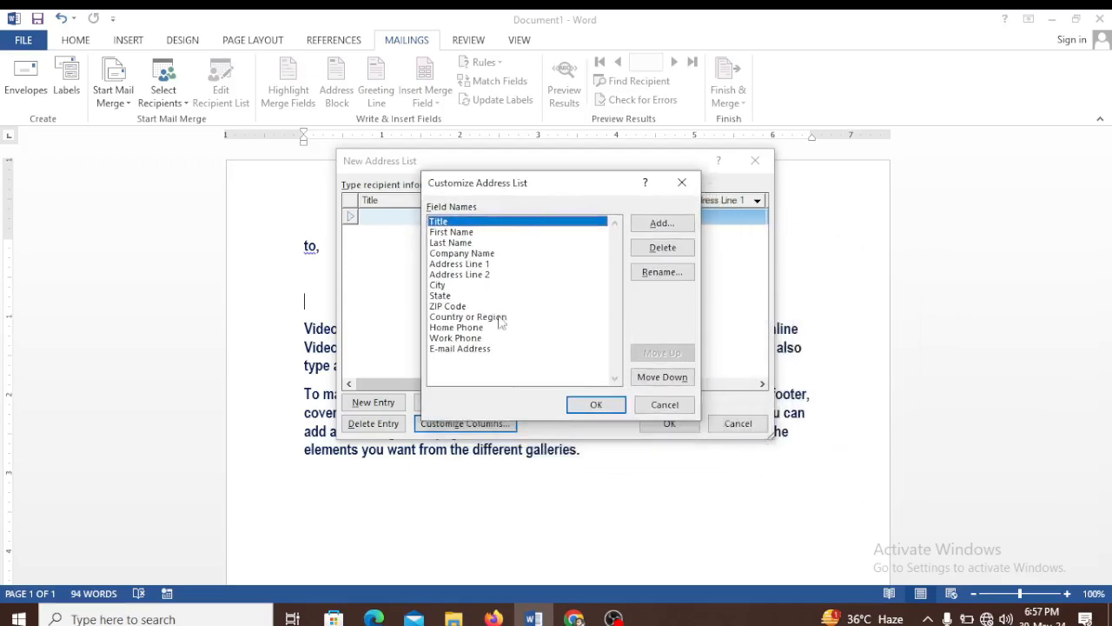
left_click(461, 234)
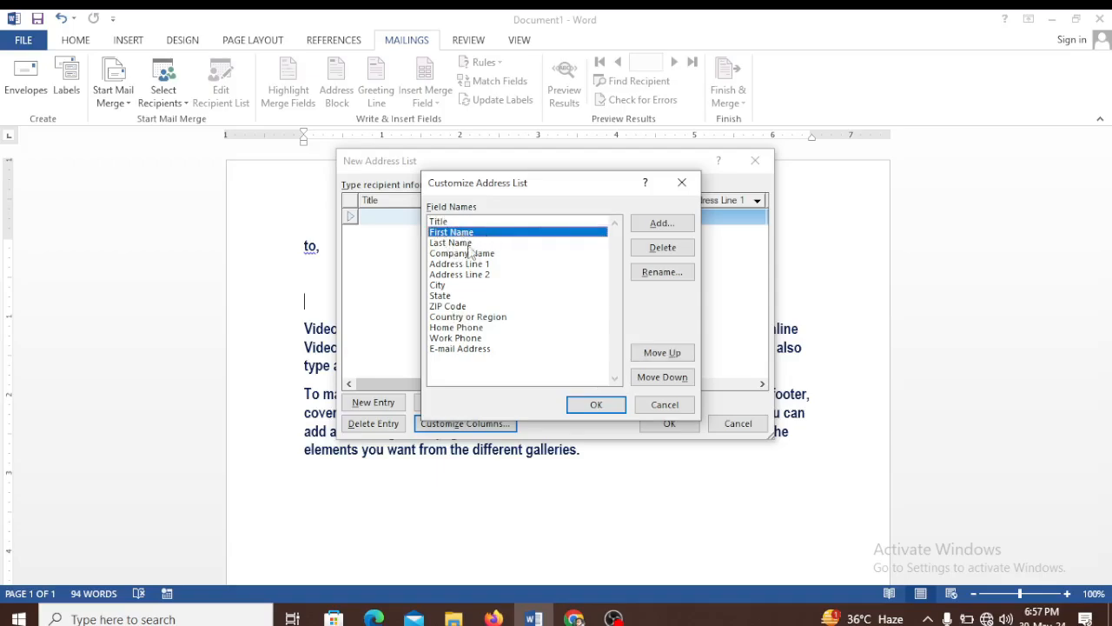
left_click(466, 244)
left_click(661, 251)
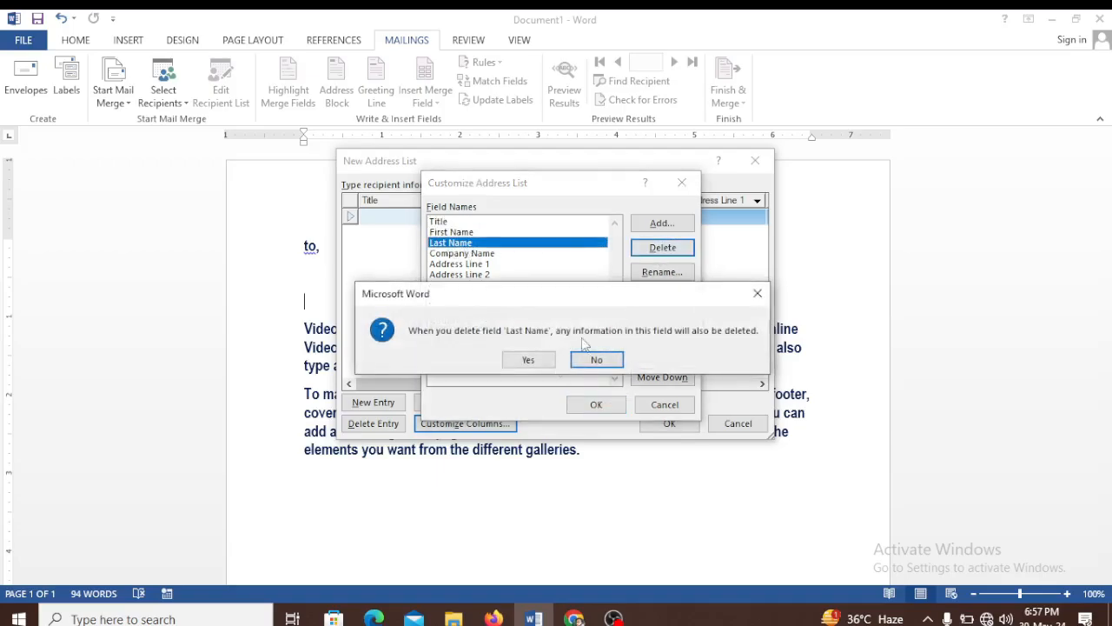
left_click(529, 360)
left_click(483, 245)
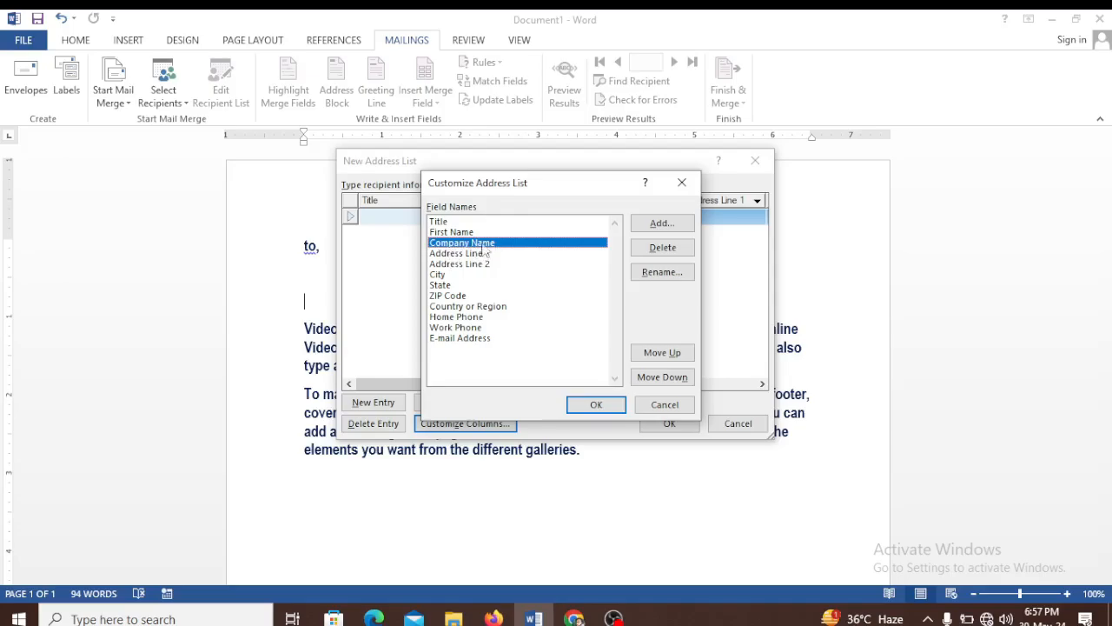
left_click(657, 250)
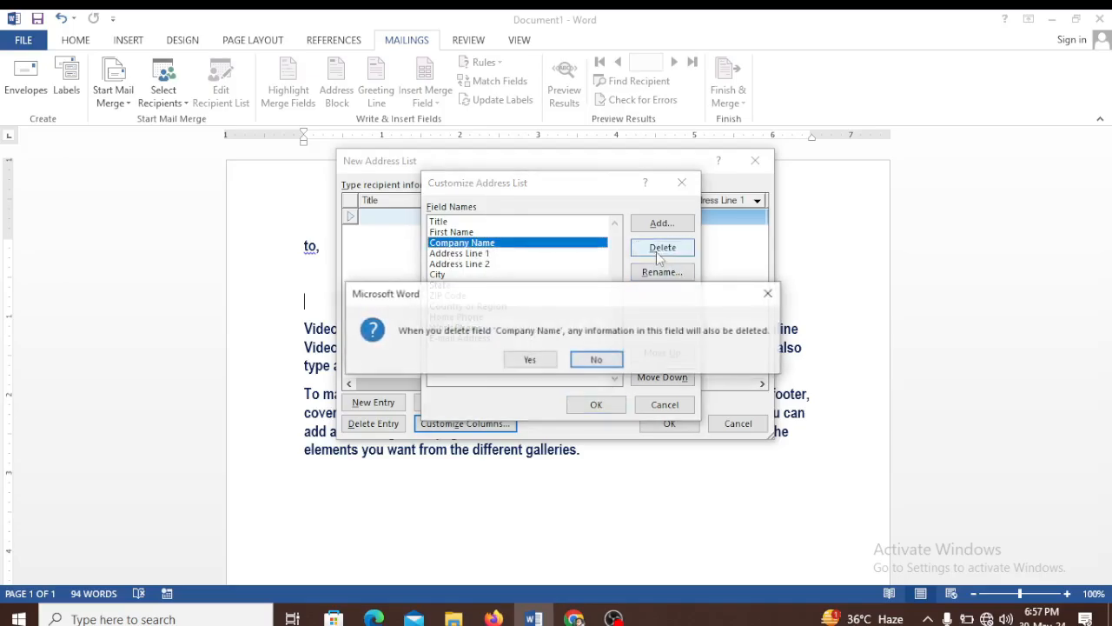
left_click(534, 361)
Delete the Address Line 1 and City fields from the address list columns
left_click(486, 244)
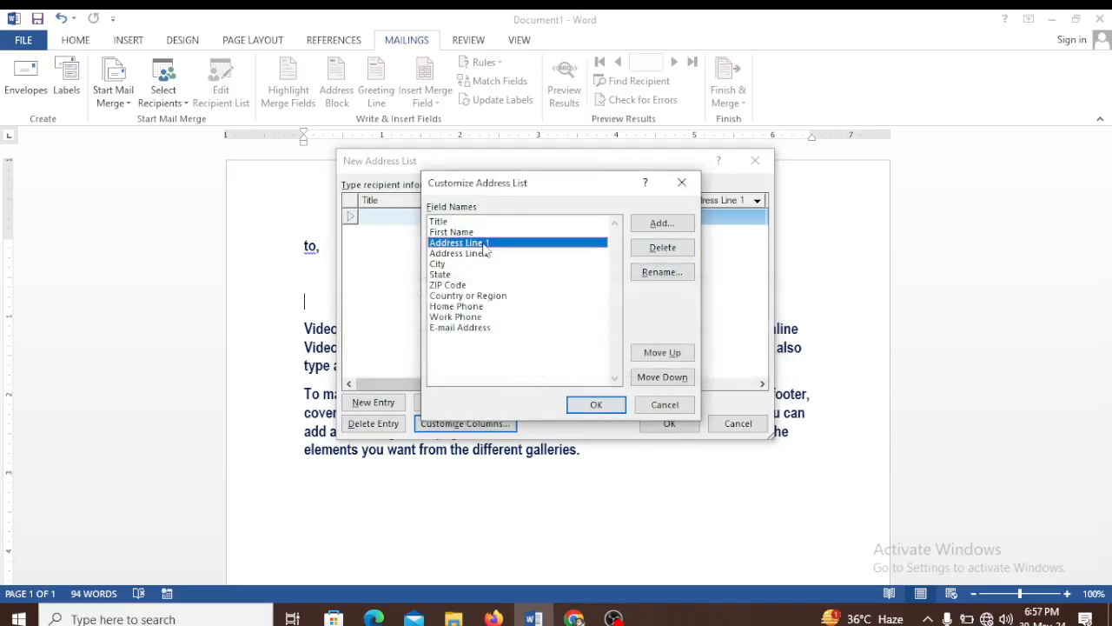
left_click(486, 254)
left_click(486, 245)
left_click(662, 247)
left_click(548, 363)
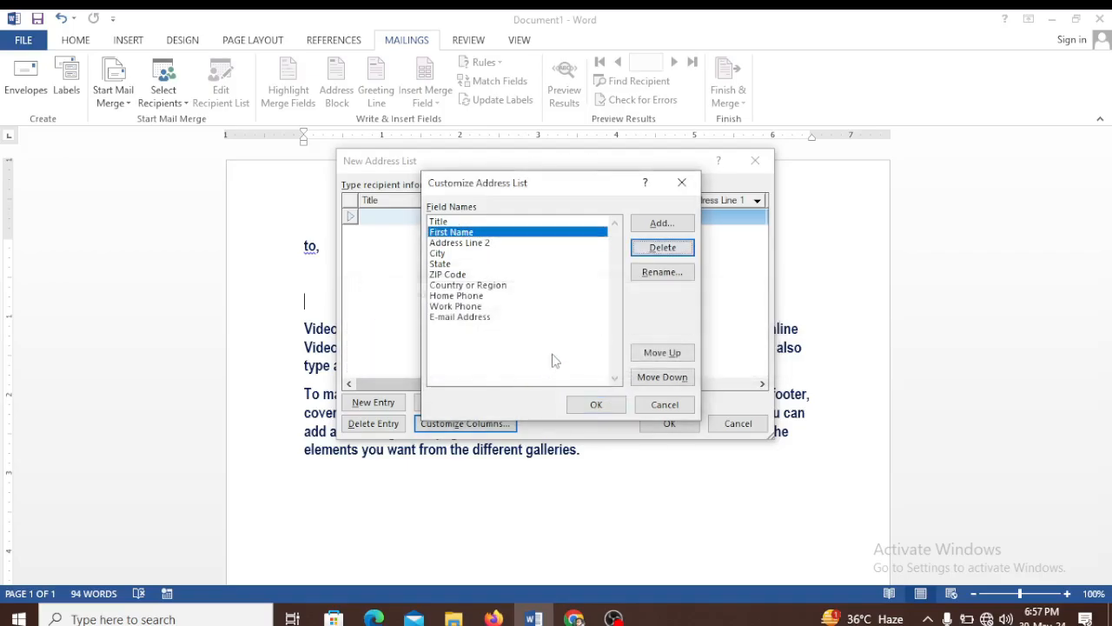
left_click(440, 254)
left_click(648, 251)
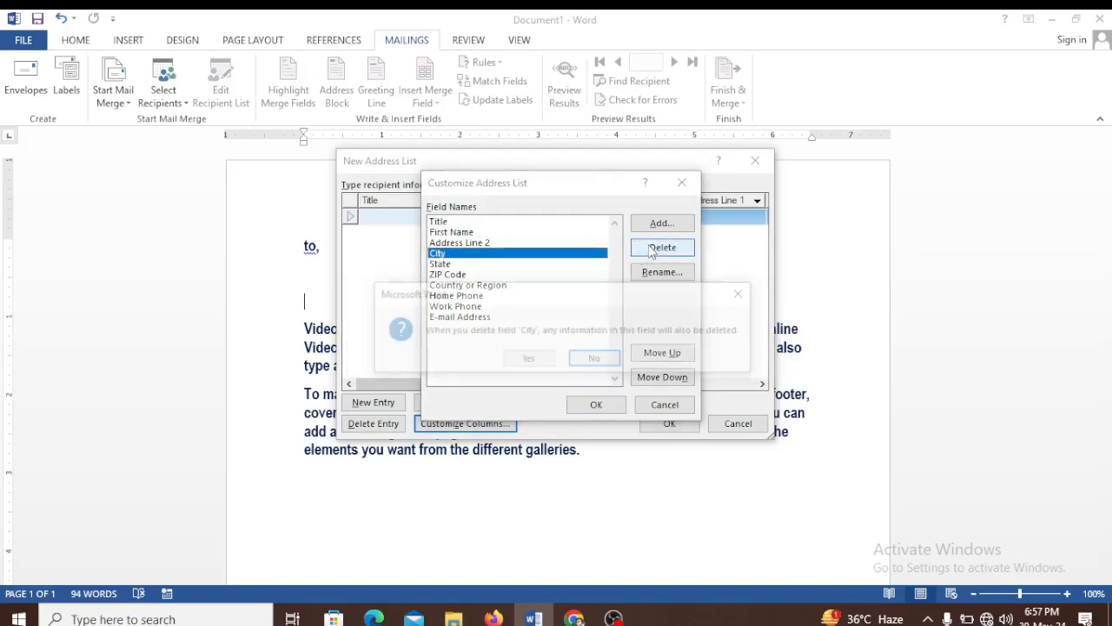
left_click(534, 364)
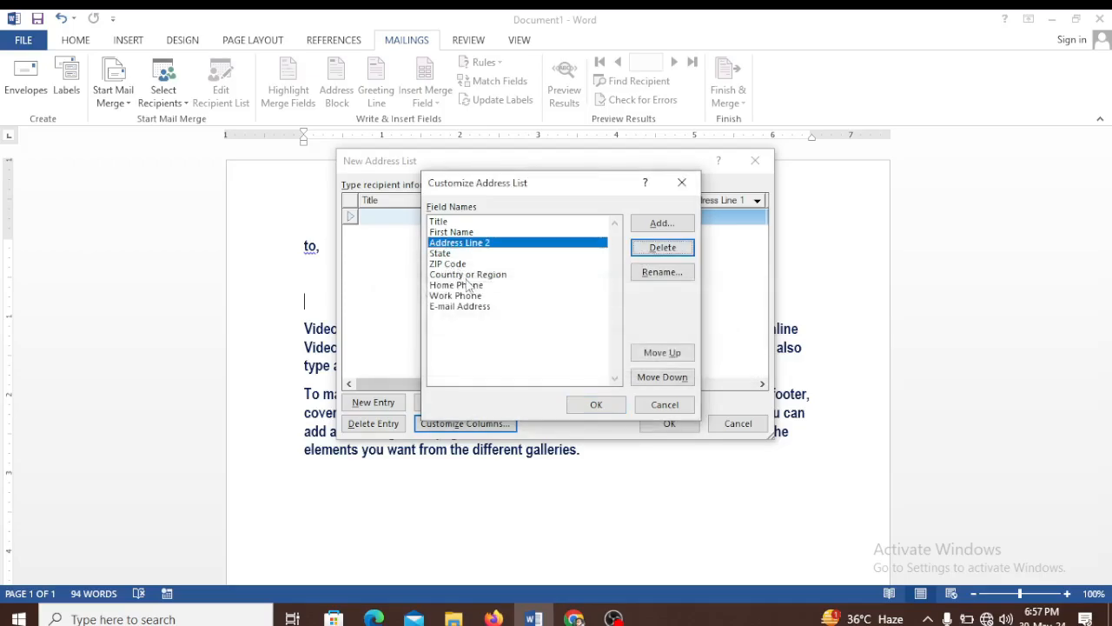
Delete the Country or Region, Home Phone and Work Phone fields from the address list columns
left_click(467, 275)
left_click(663, 248)
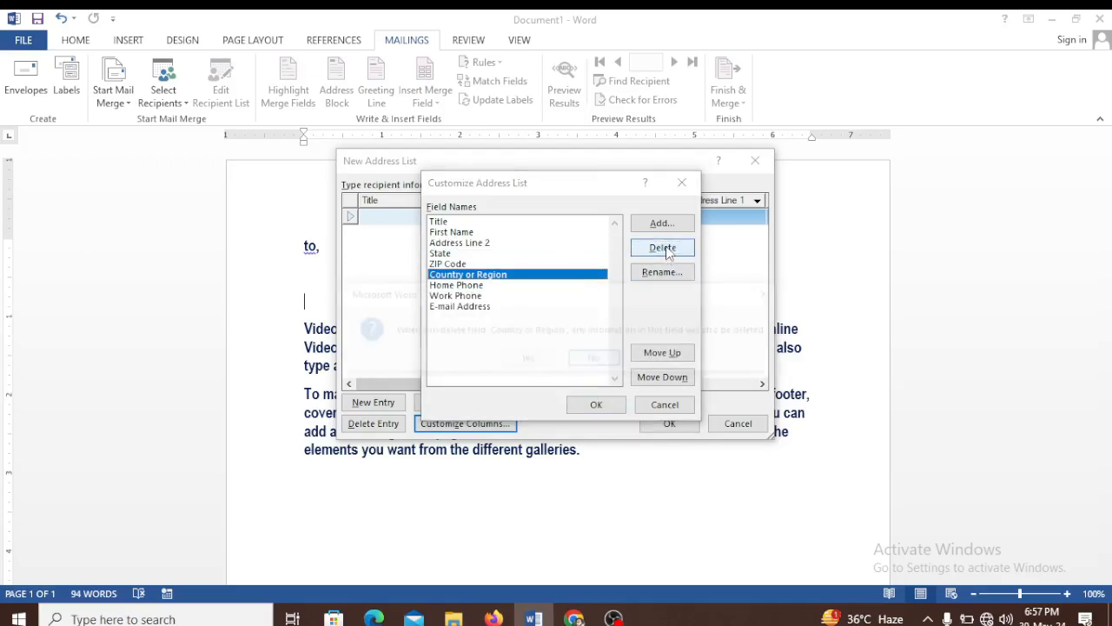
left_click(530, 360)
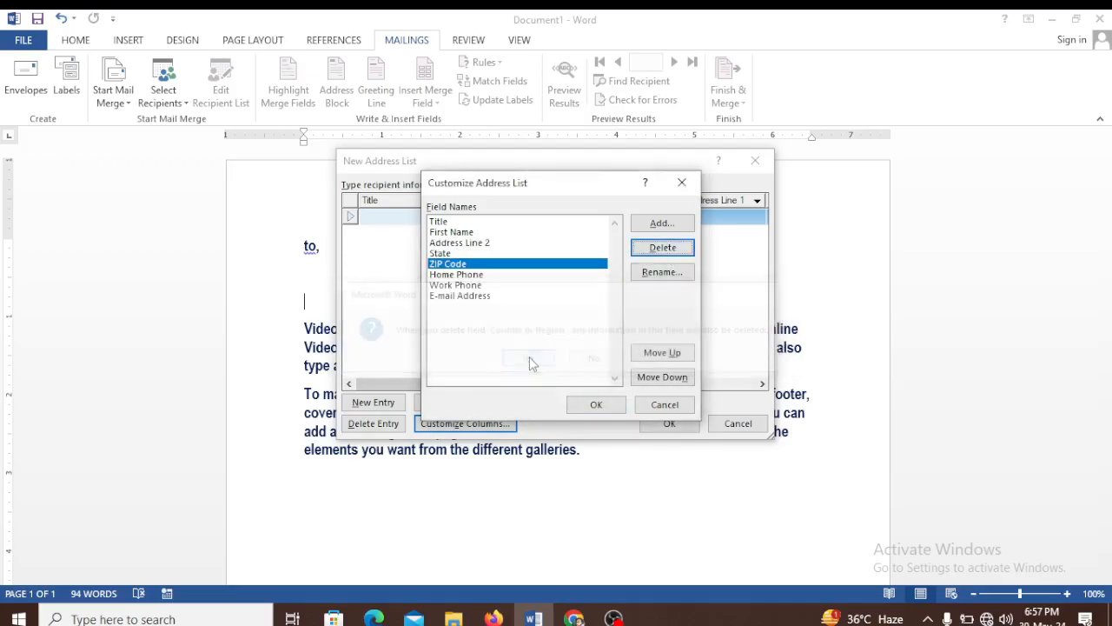
left_click(460, 275)
left_click(662, 248)
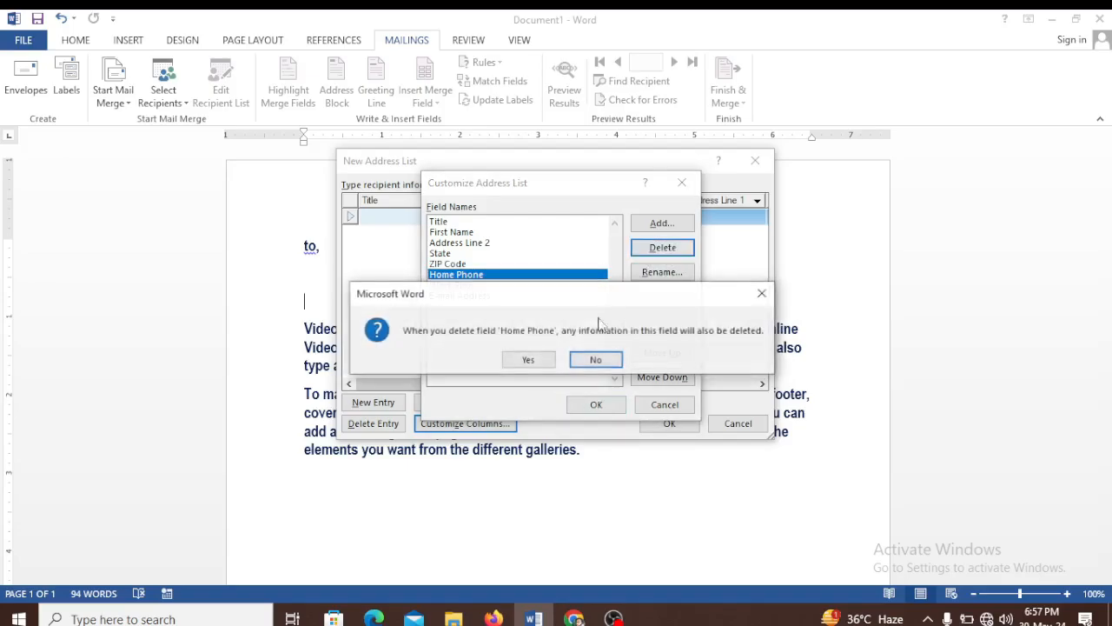
left_click(529, 359)
left_click(476, 275)
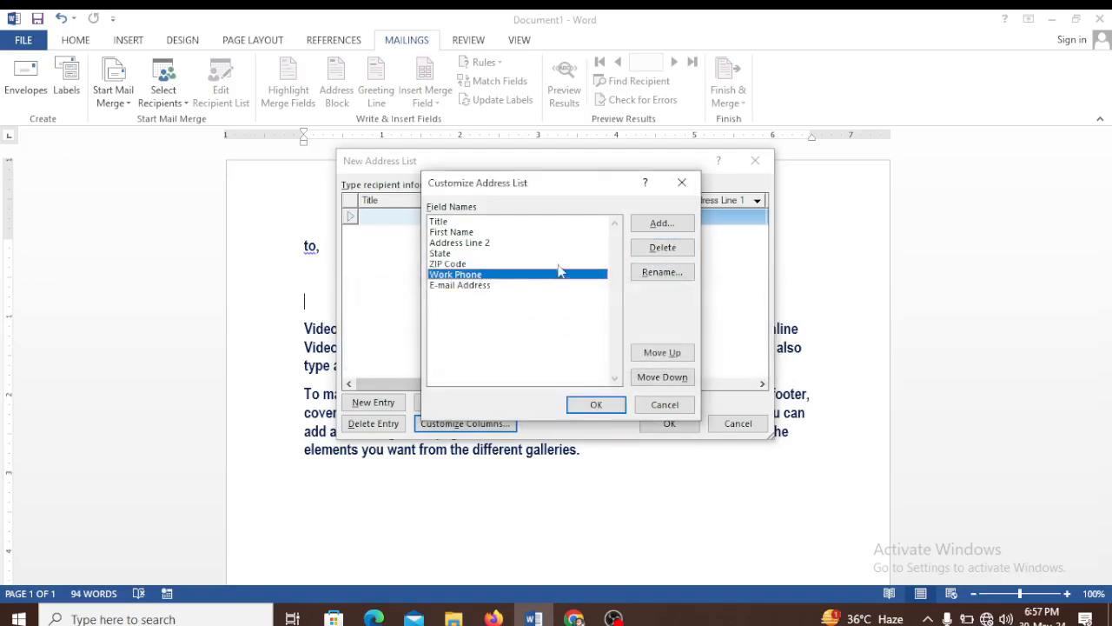
left_click(663, 248)
left_click(548, 365)
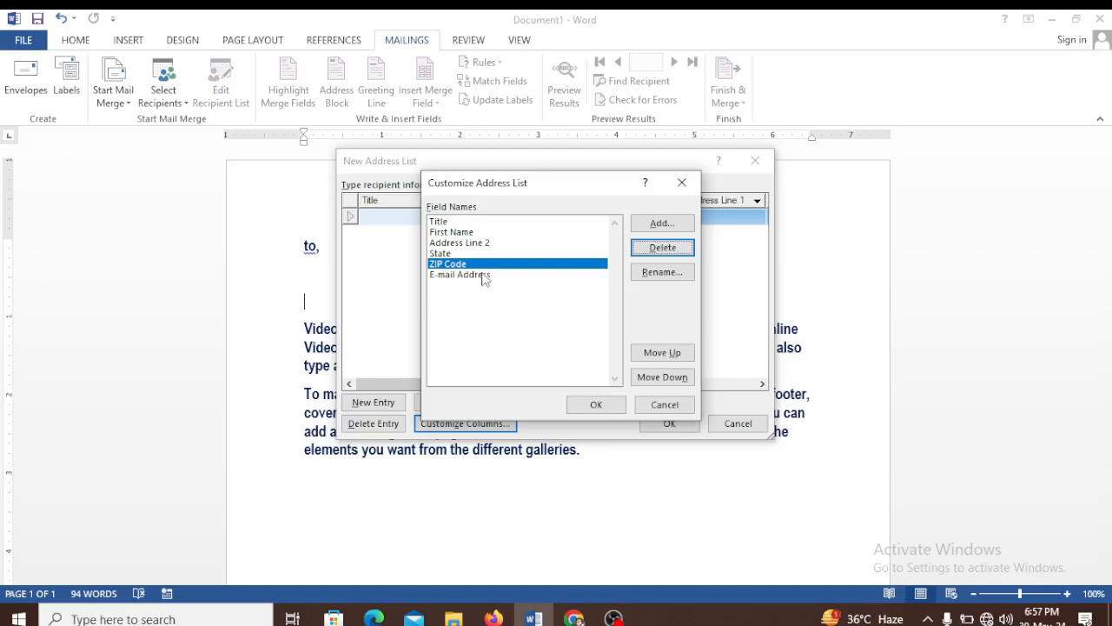
Delete the E-mail Address field from the address list columns and apply the customized field list
left_click(482, 274)
left_click(662, 247)
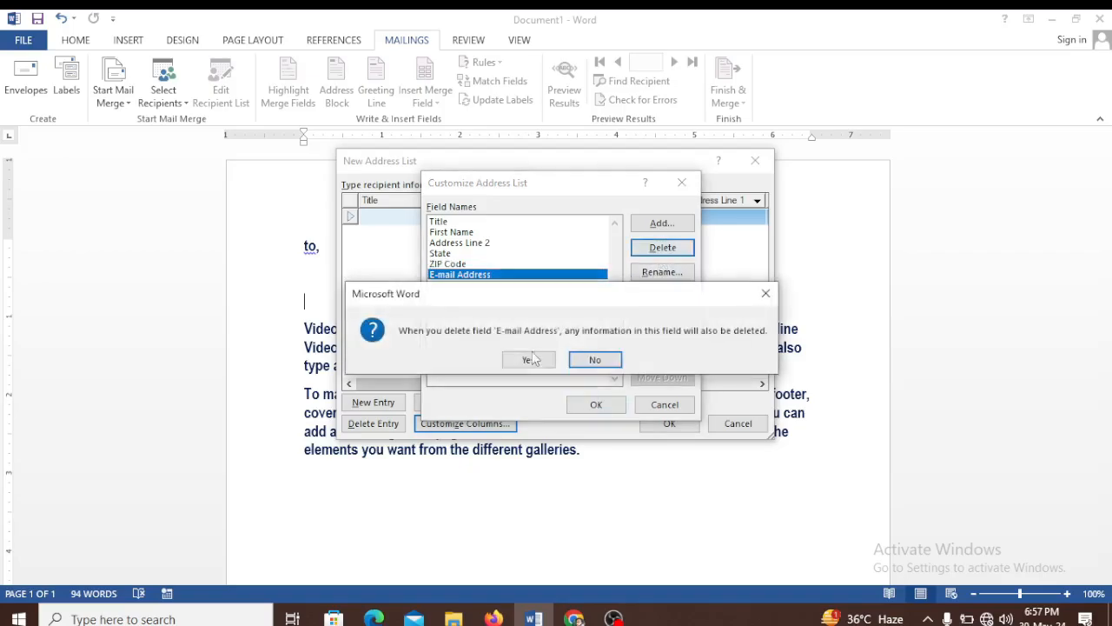
left_click(530, 363)
left_click(452, 223)
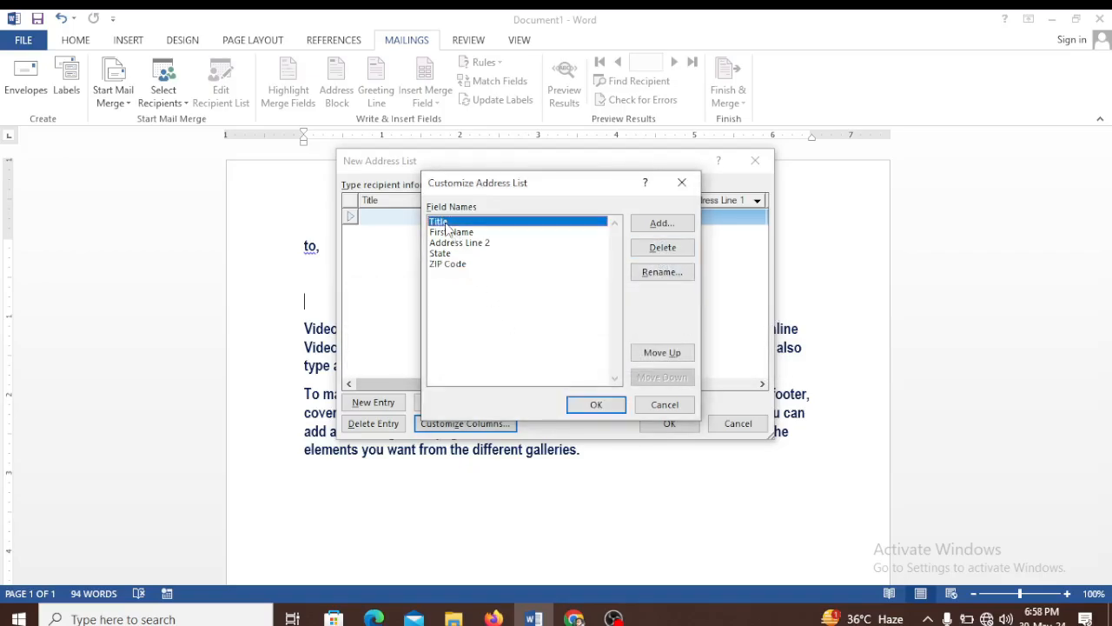
left_click(461, 235)
left_click(464, 243)
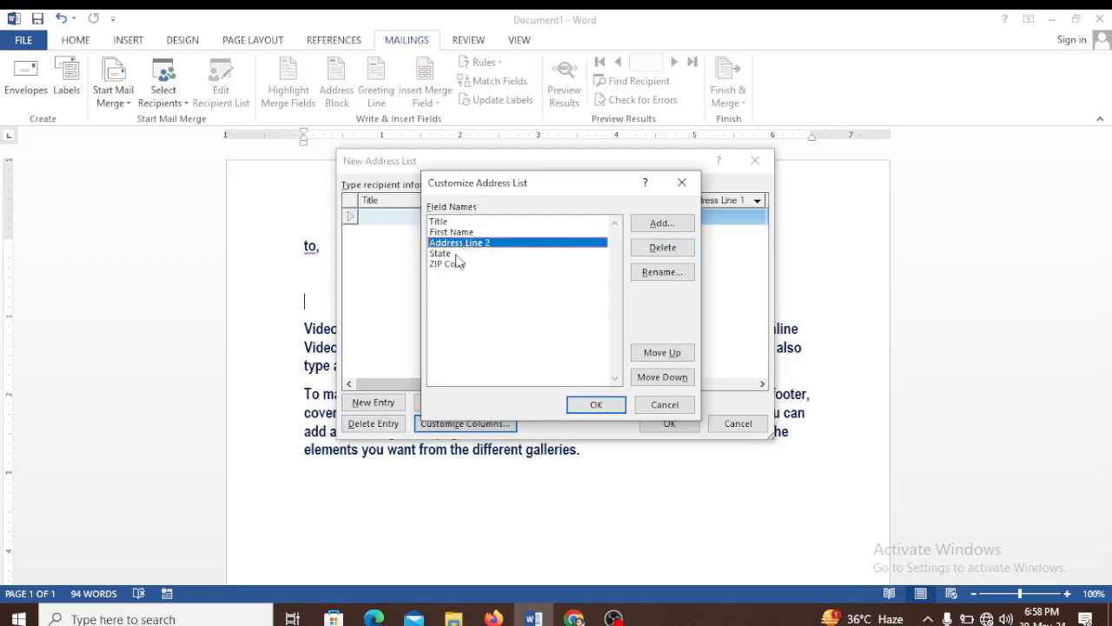
left_click(455, 254)
left_click(456, 265)
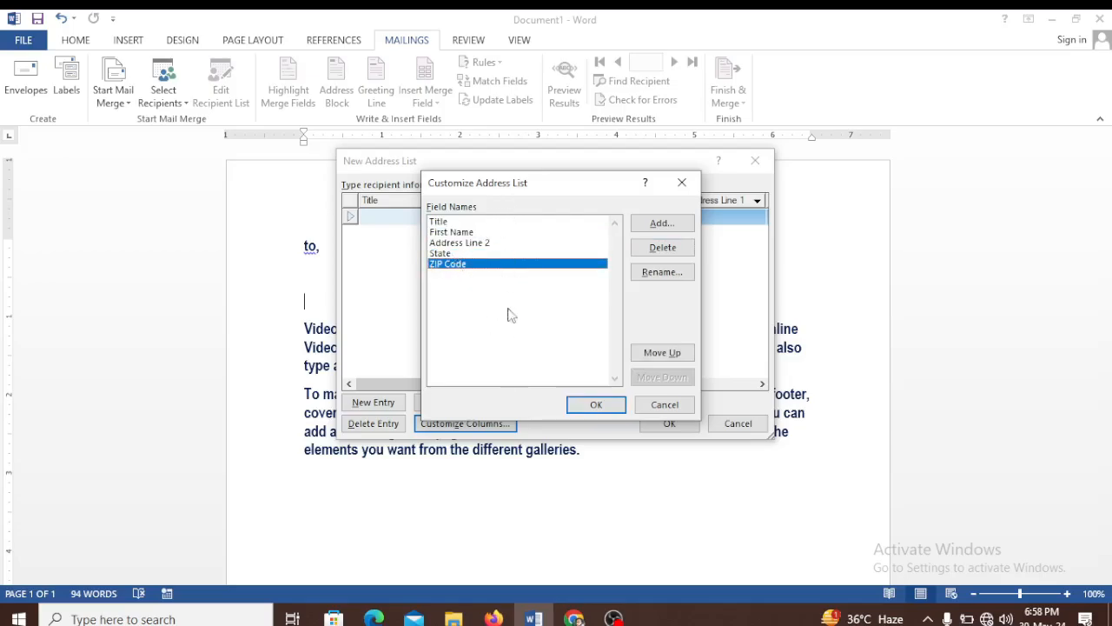
left_click(608, 411)
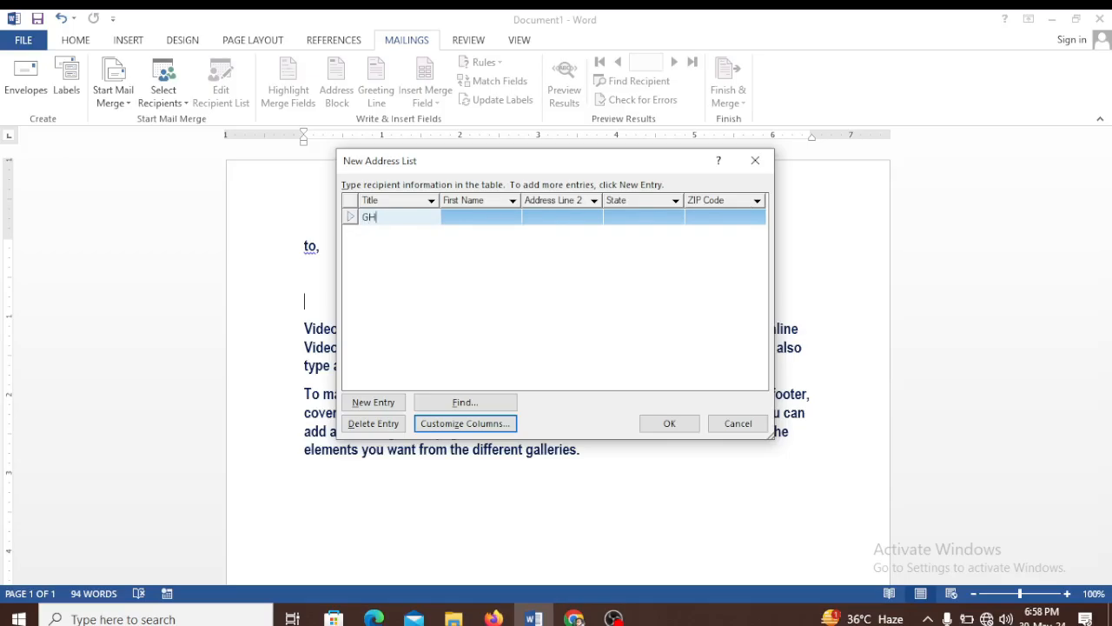
Fill in the first recipient's title, first name, address line 2, state and ZIP code in the address list
left_click(483, 218)
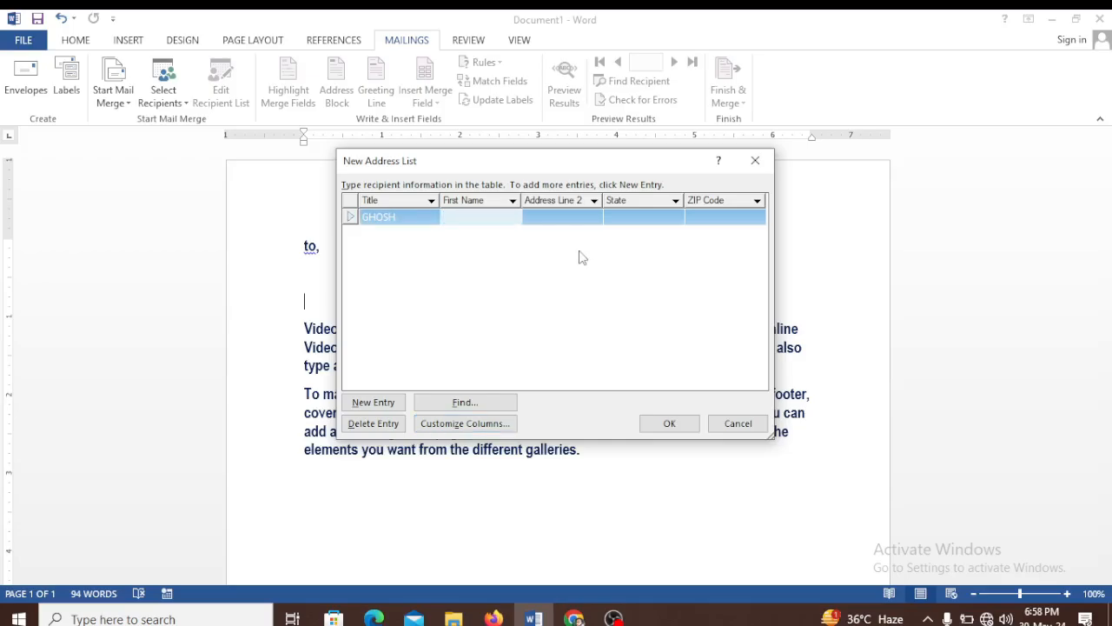
type("RAJA")
key("Tab")
type("SUATA")
key("Tab")
type("WB")
key("Tab")
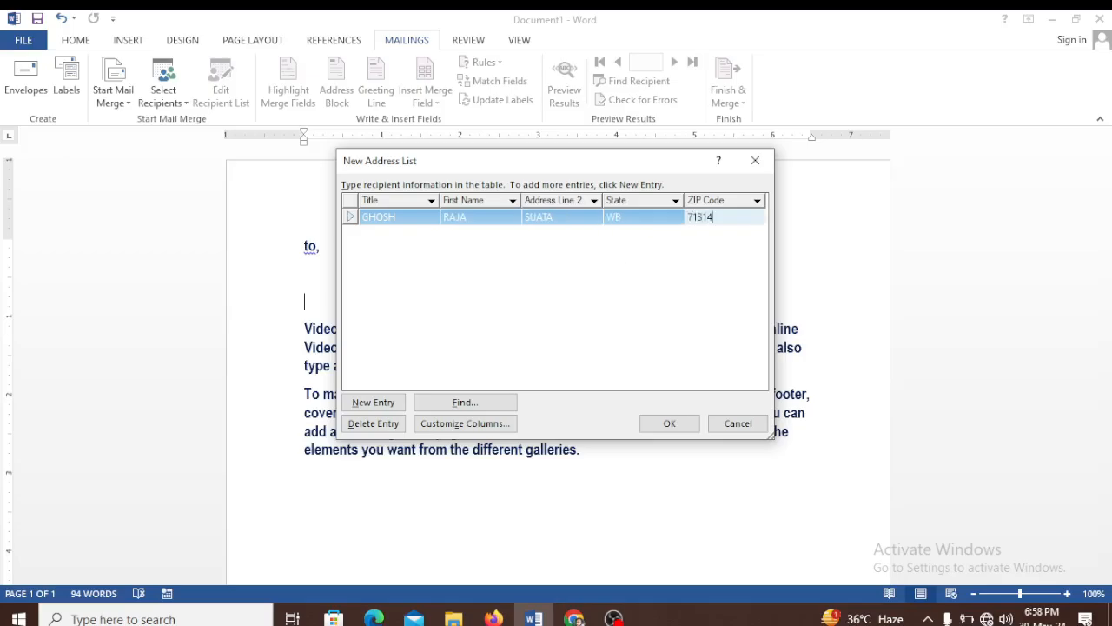
key("Tab")
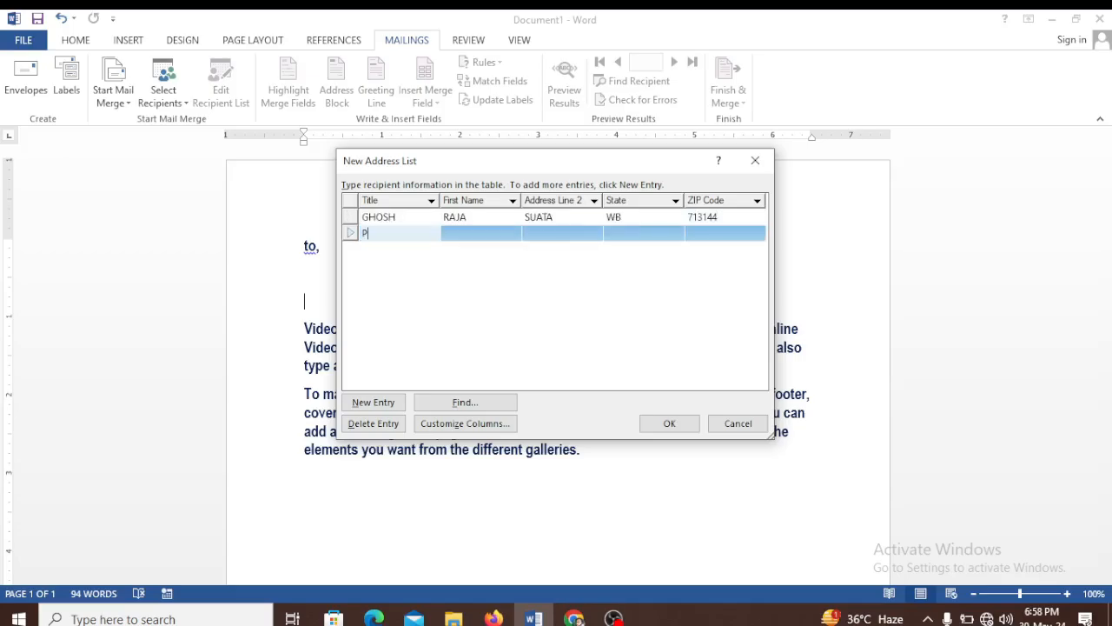
Add three more recipients to the address list, each with title, first name, address line 2, state and ZIP code
type("PAL")
key("Tab")
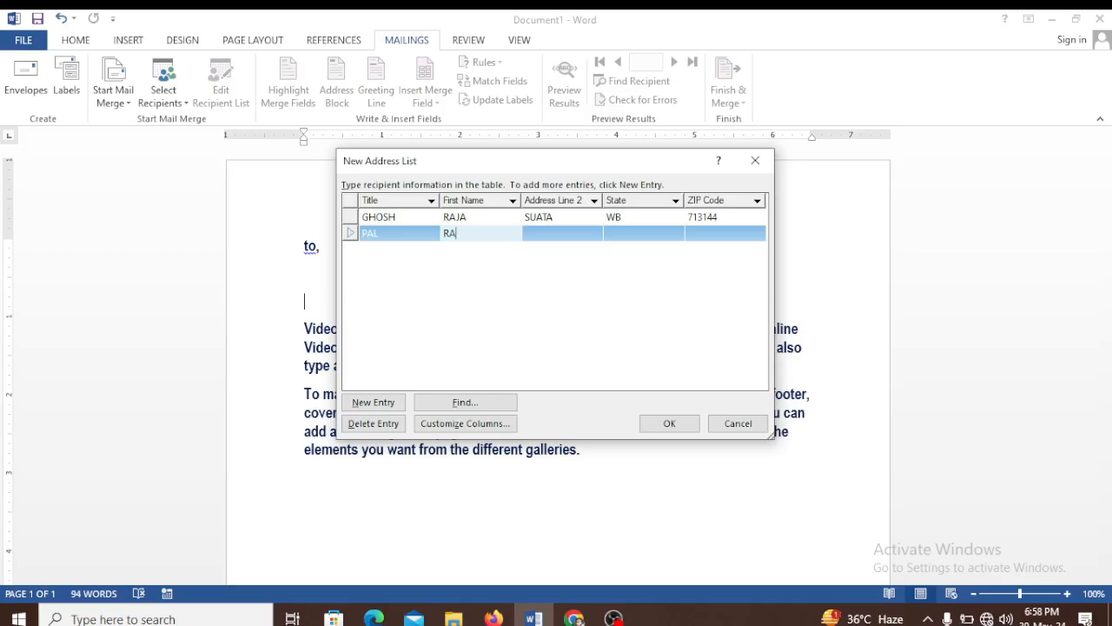
key("Tab")
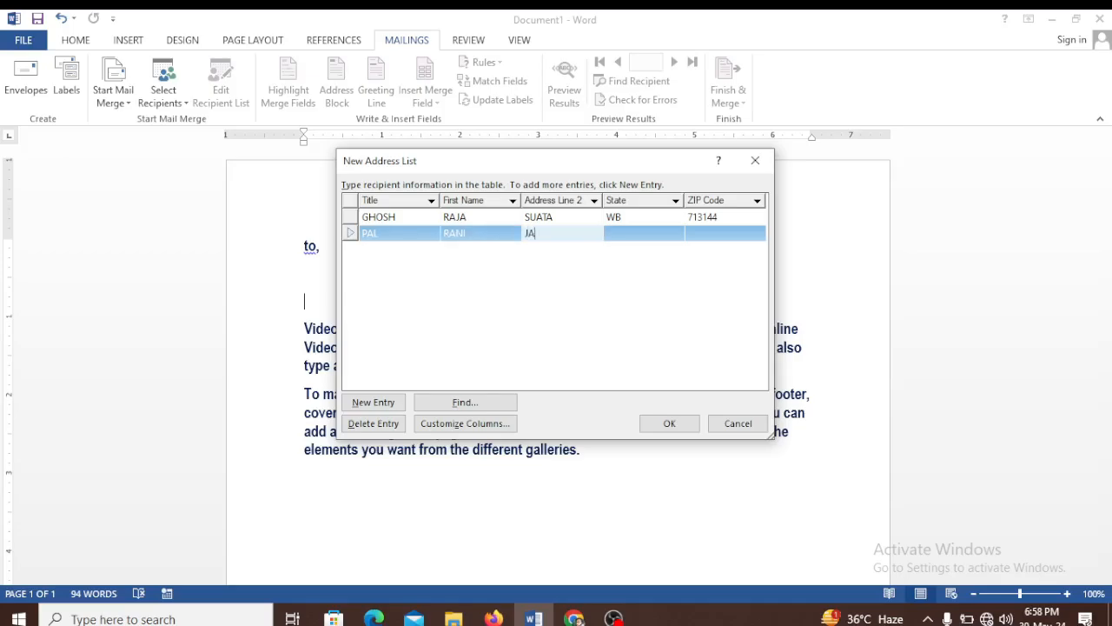
key("Tab")
type("WB")
key("Tab")
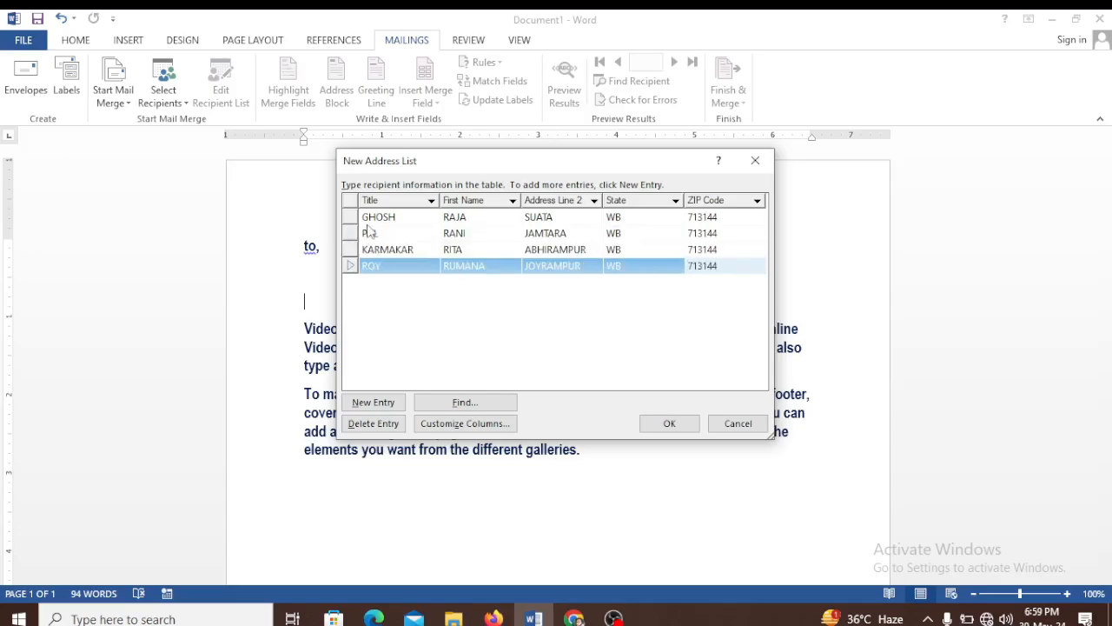
left_click(373, 223)
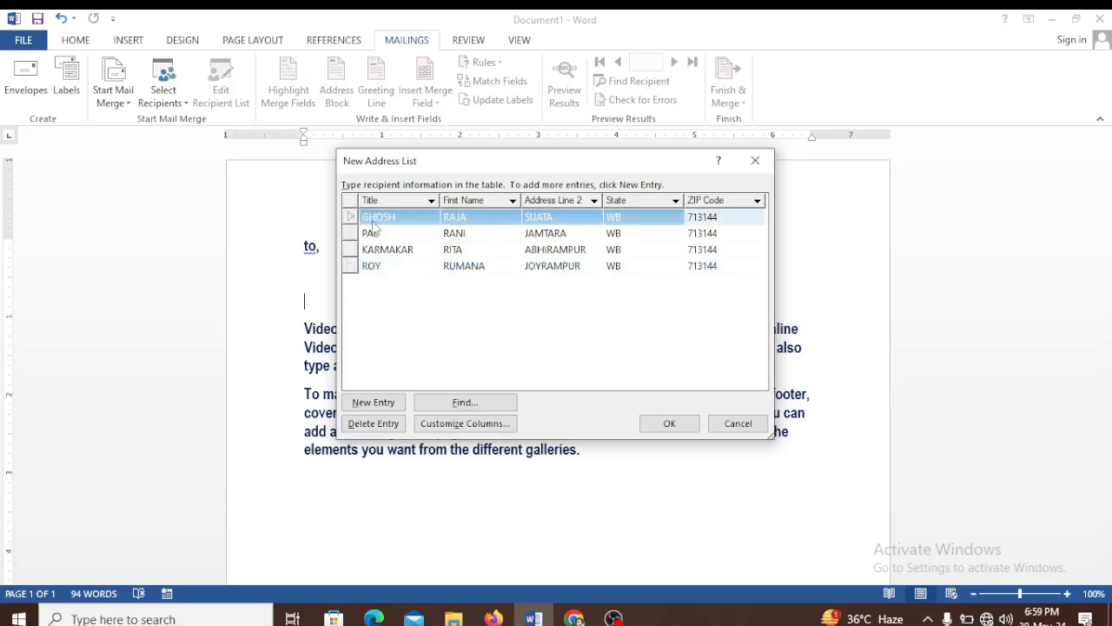
left_click(372, 232)
left_click(374, 250)
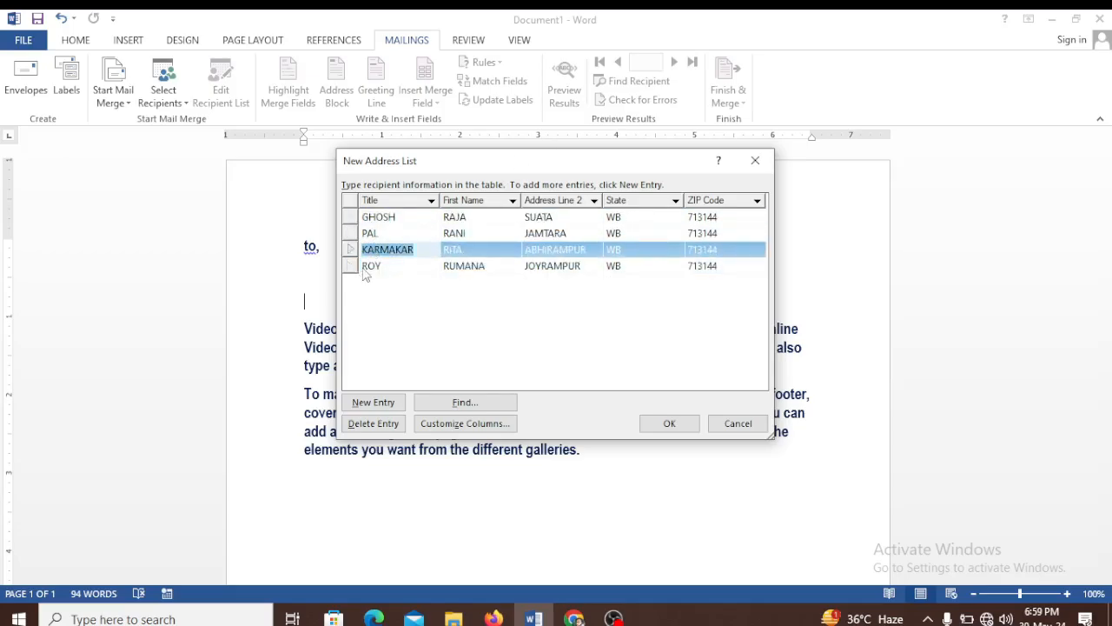
left_click(364, 269)
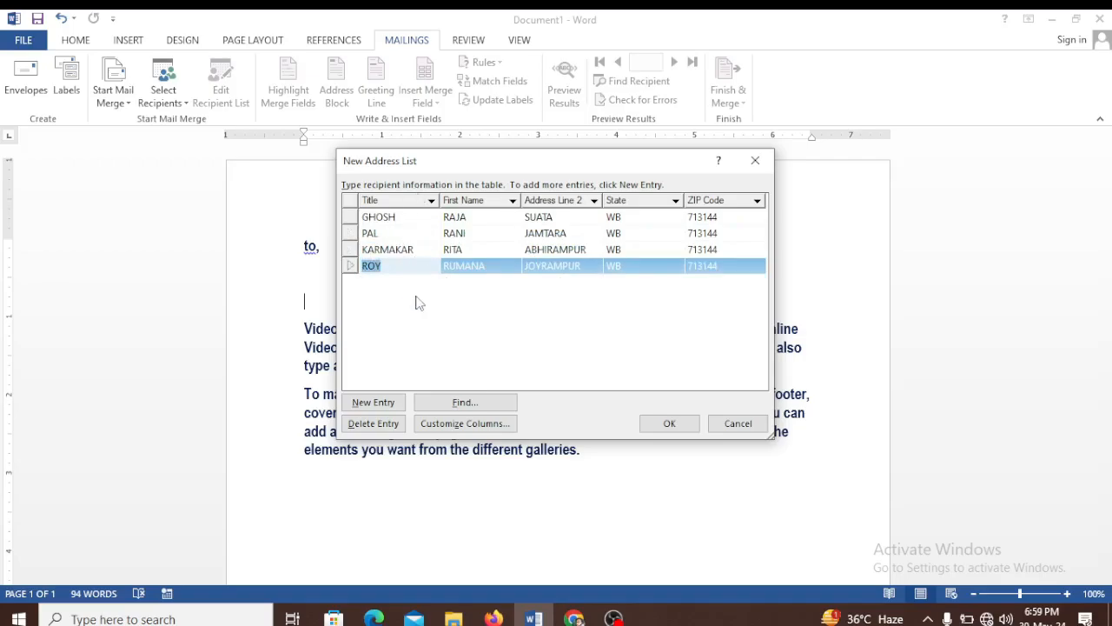
Accept the recipient entries and save the address list as SUATA1 in the My Data Sources folder
left_click(670, 424)
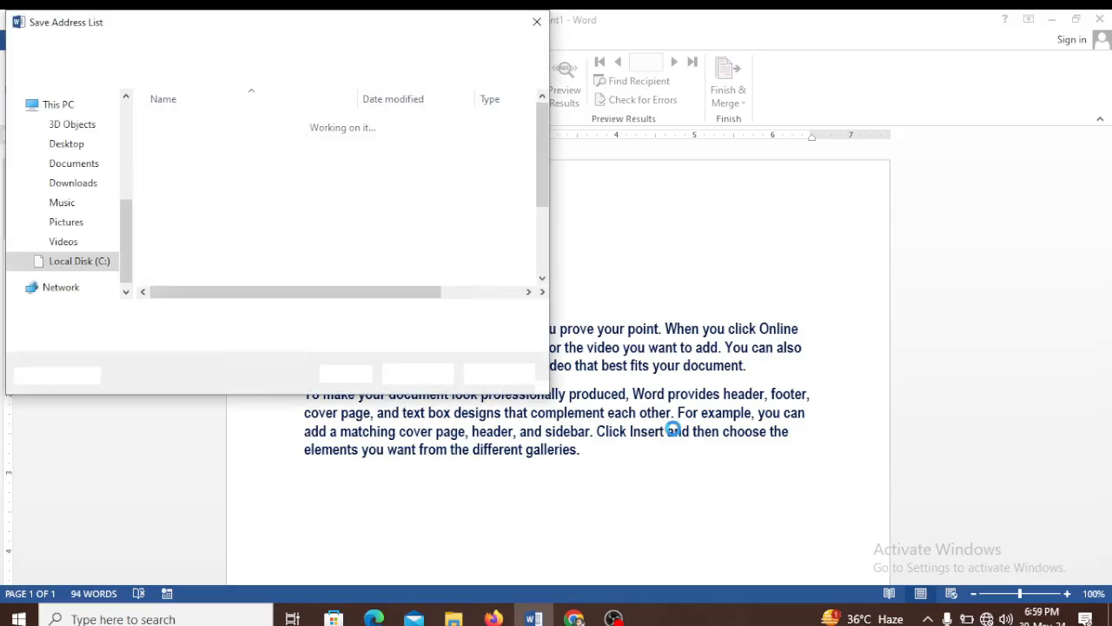
left_click_drag(311, 22, 551, 123)
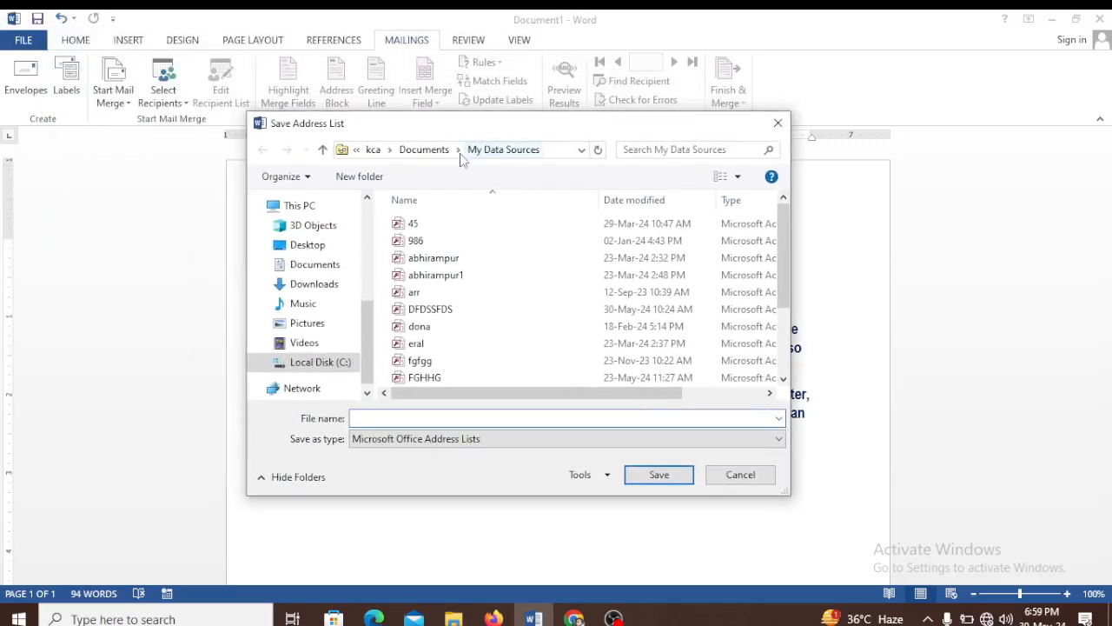
left_click_drag(679, 132, 636, 96)
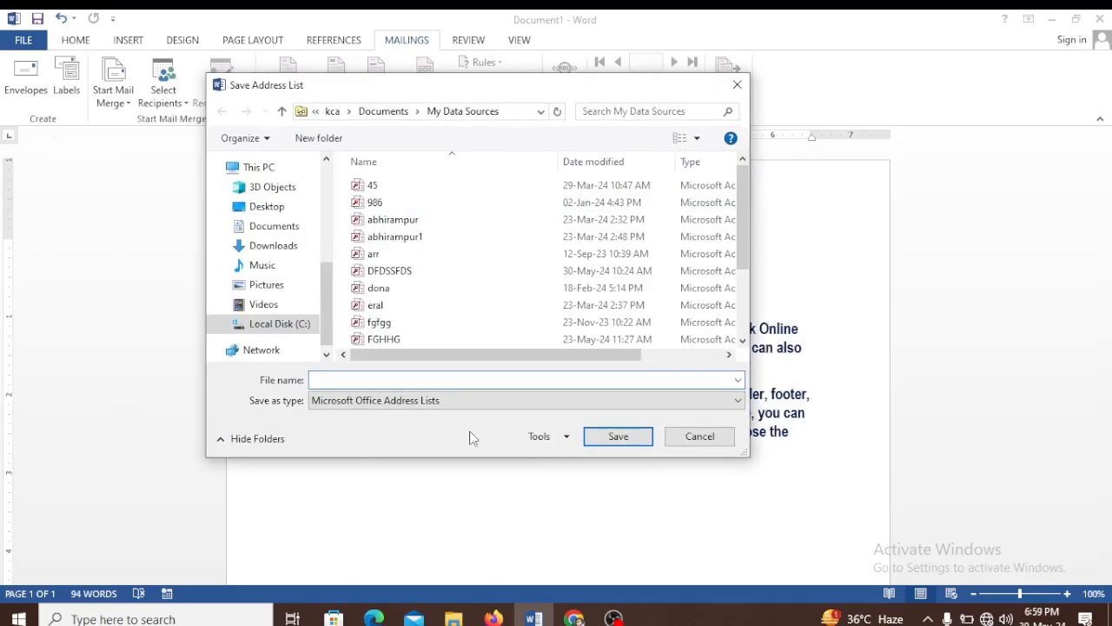
type("SUATA")
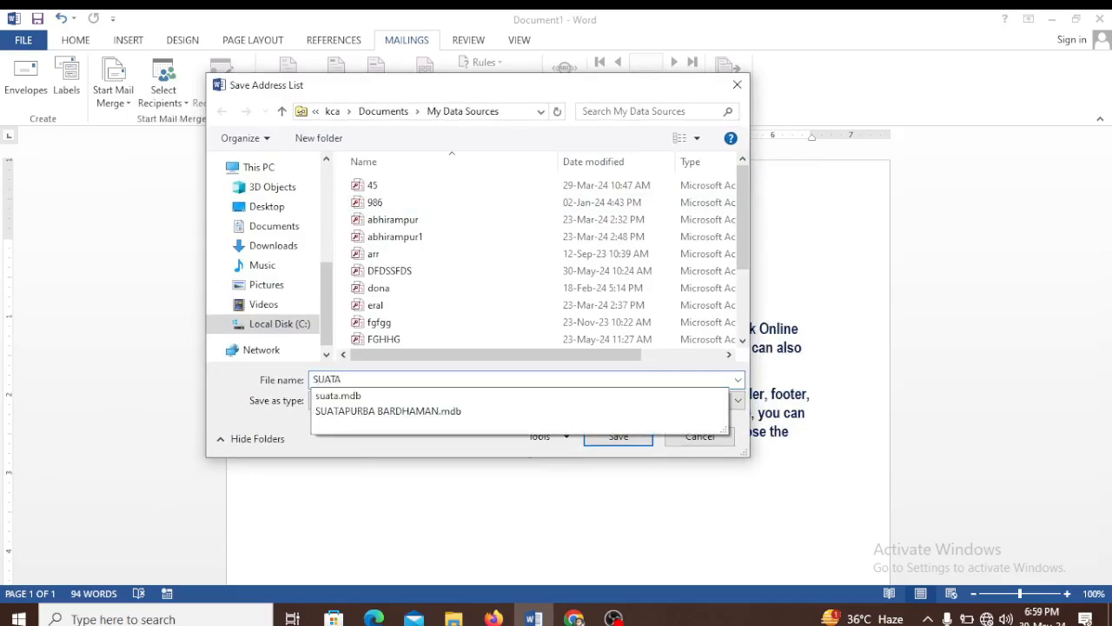
left_click(470, 433)
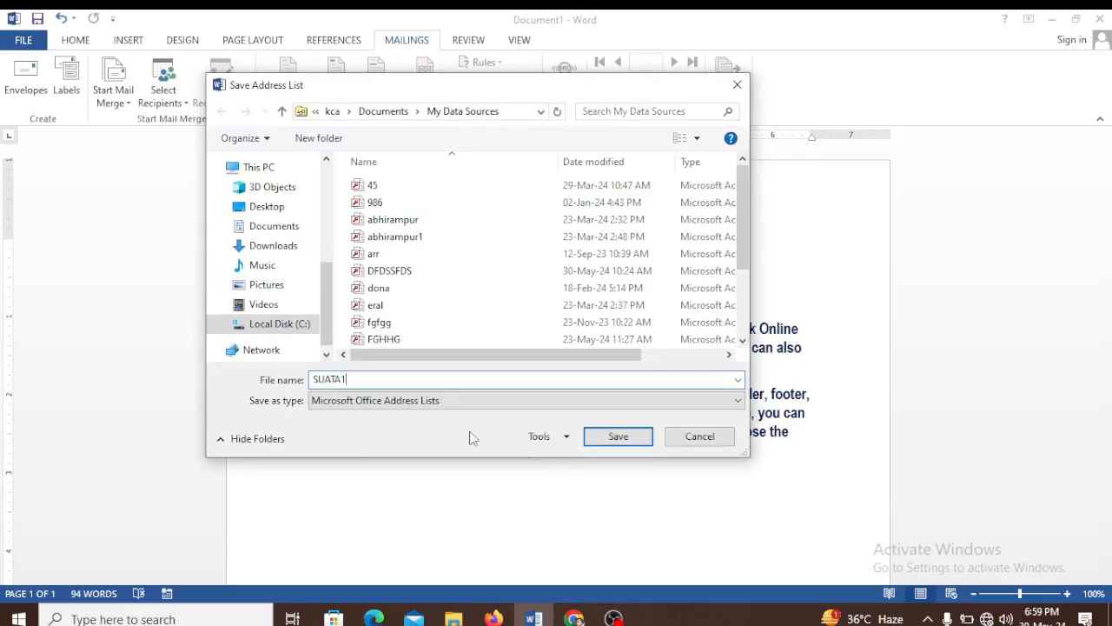
left_click(618, 436)
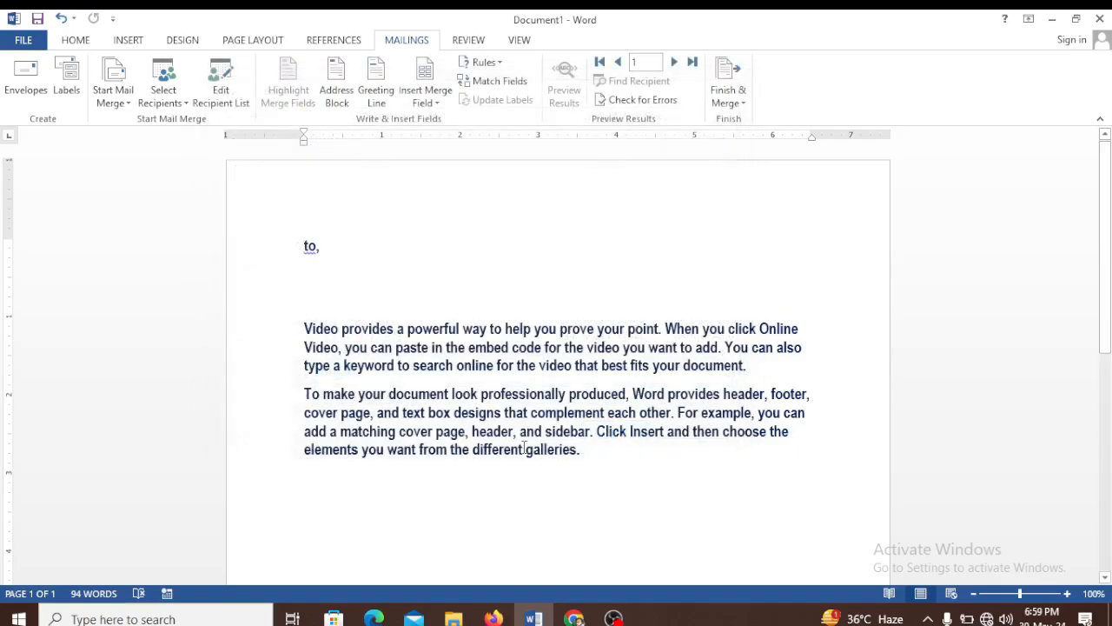
Insert the Title and First_Name merge fields side by side on a new line below "to,"
left_click(328, 250)
key("Return")
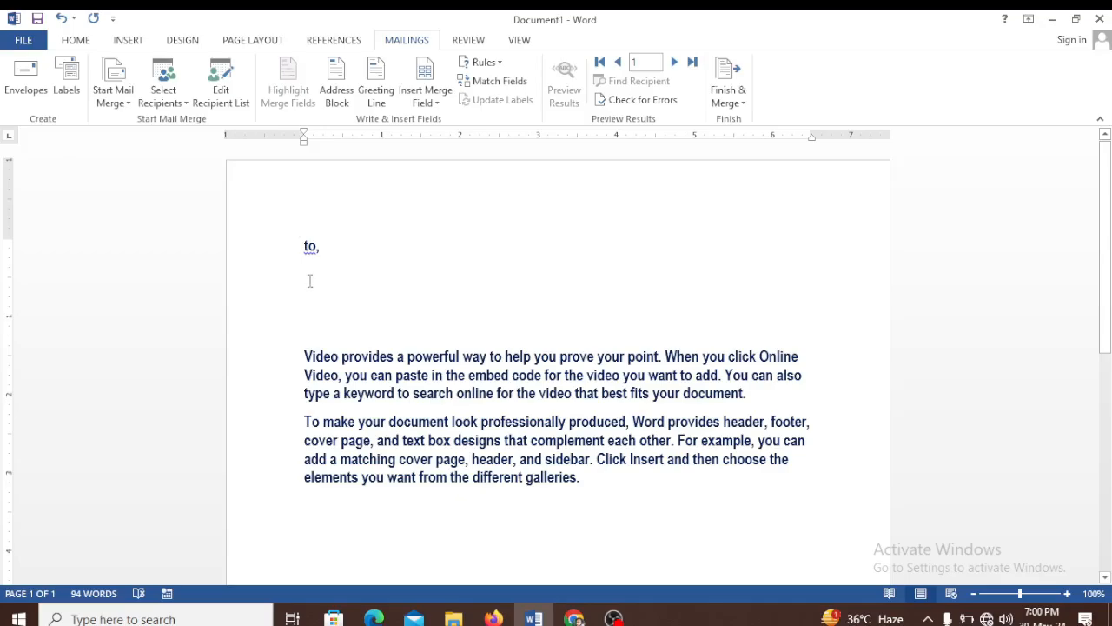
left_click(438, 104)
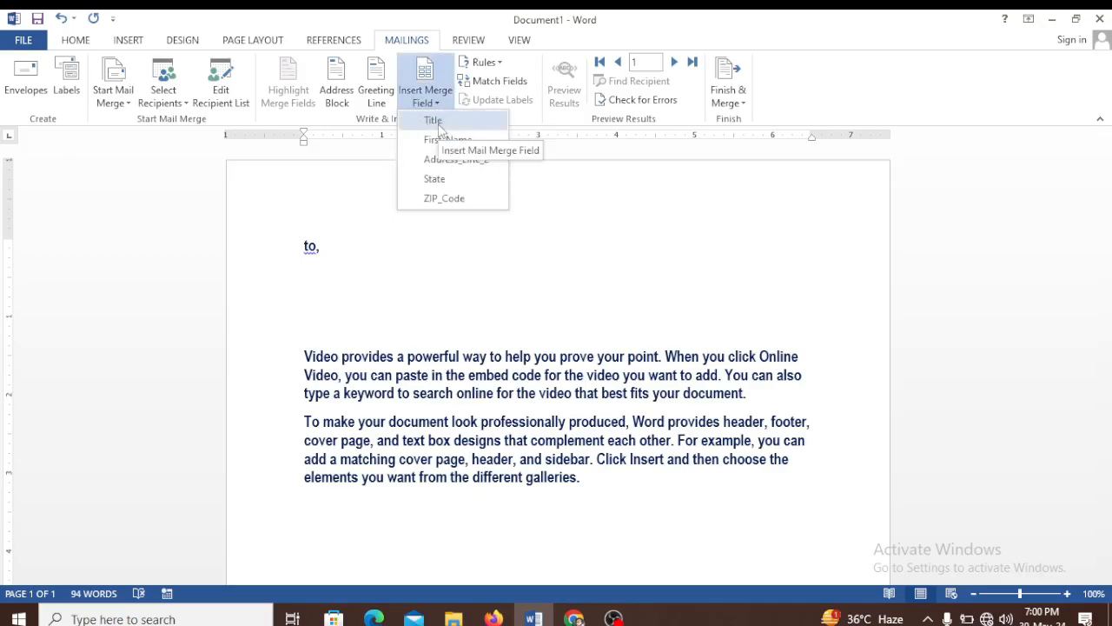
left_click(434, 121)
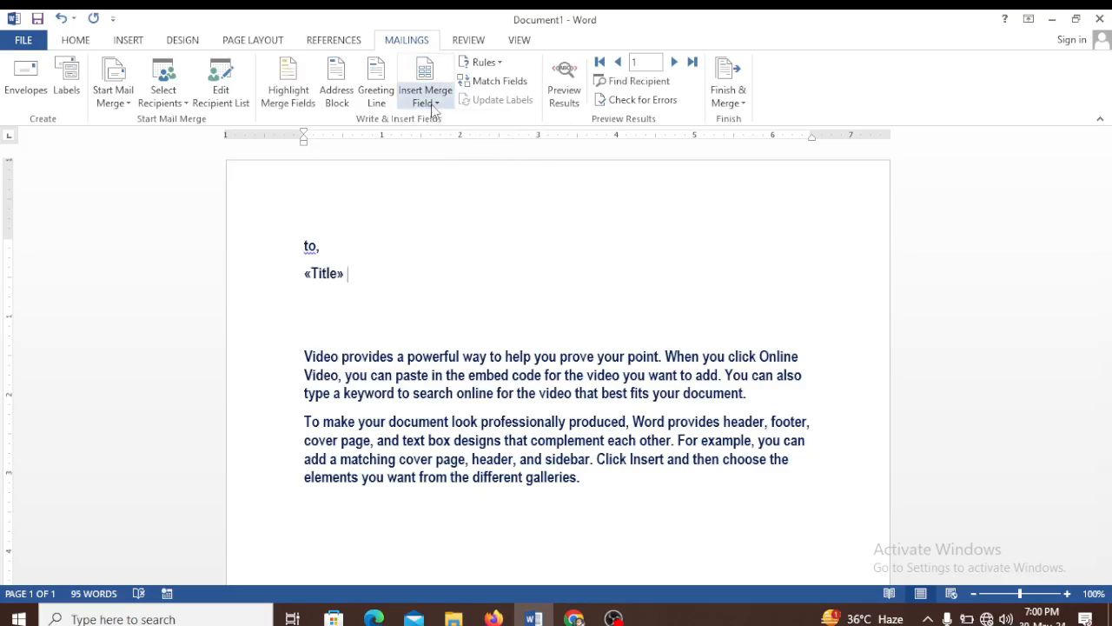
left_click(432, 108)
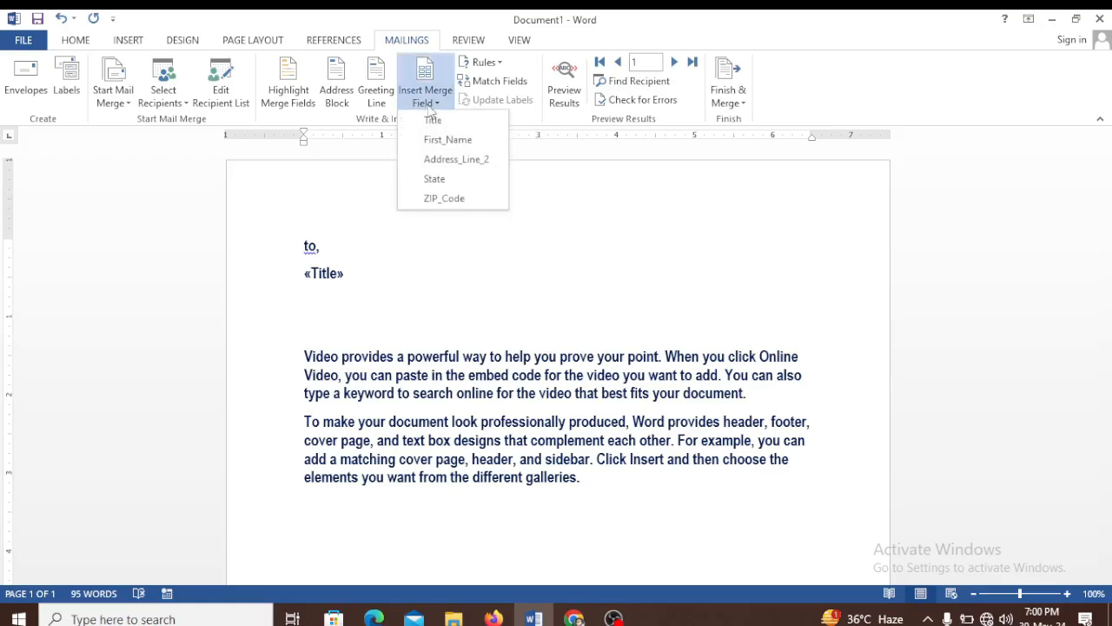
left_click(447, 140)
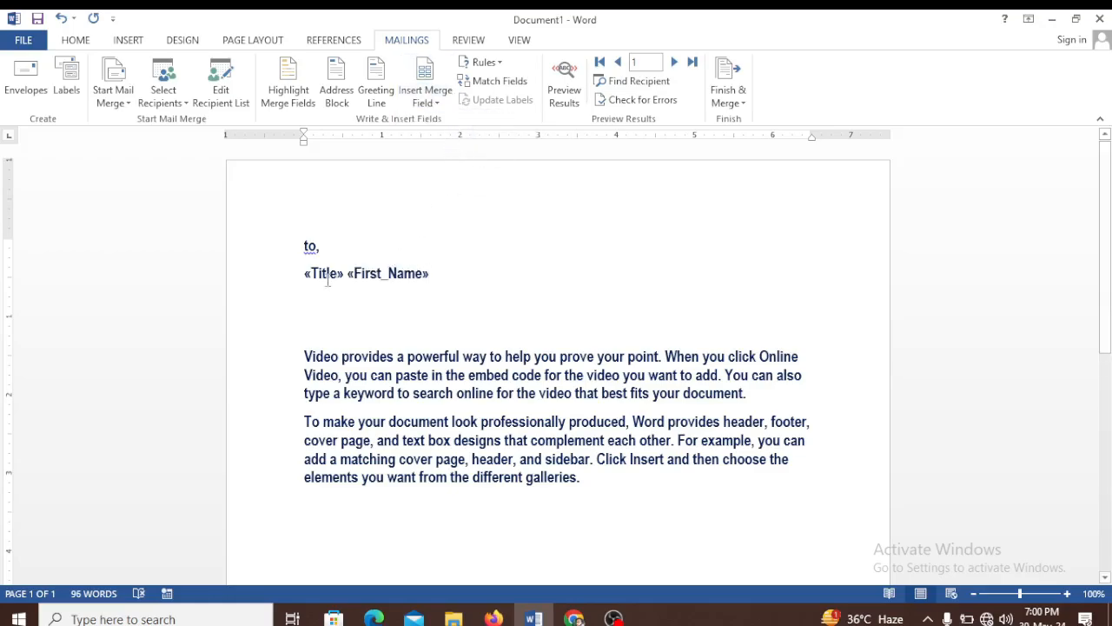
Insert the Address_Line_2, State and ZIP_Code merge fields below the name line, each on its own line
key("Return")
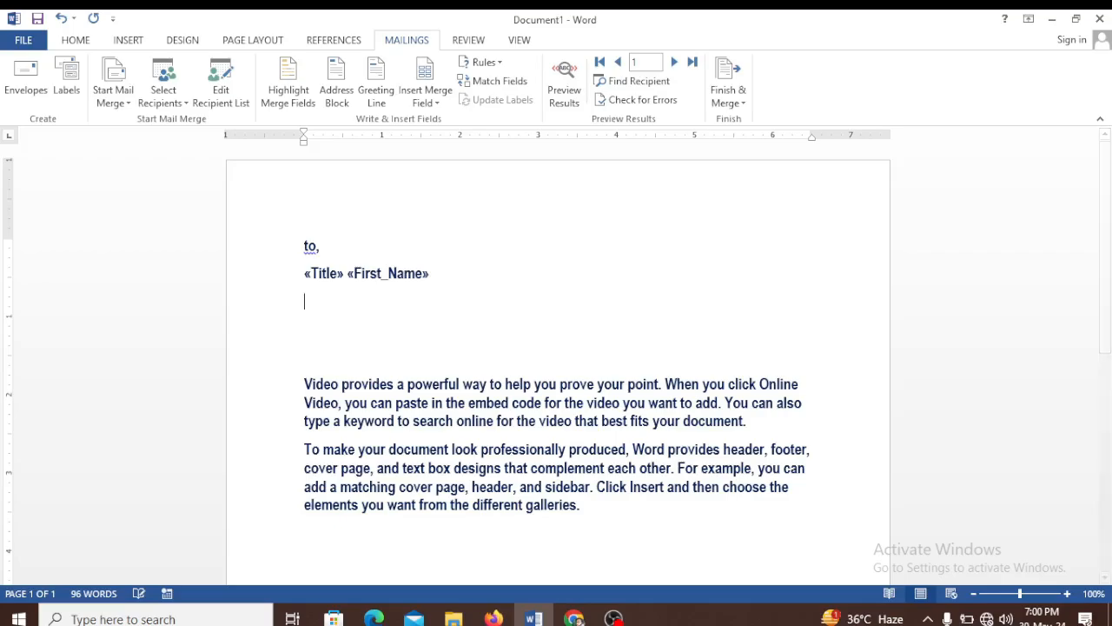
left_click(427, 105)
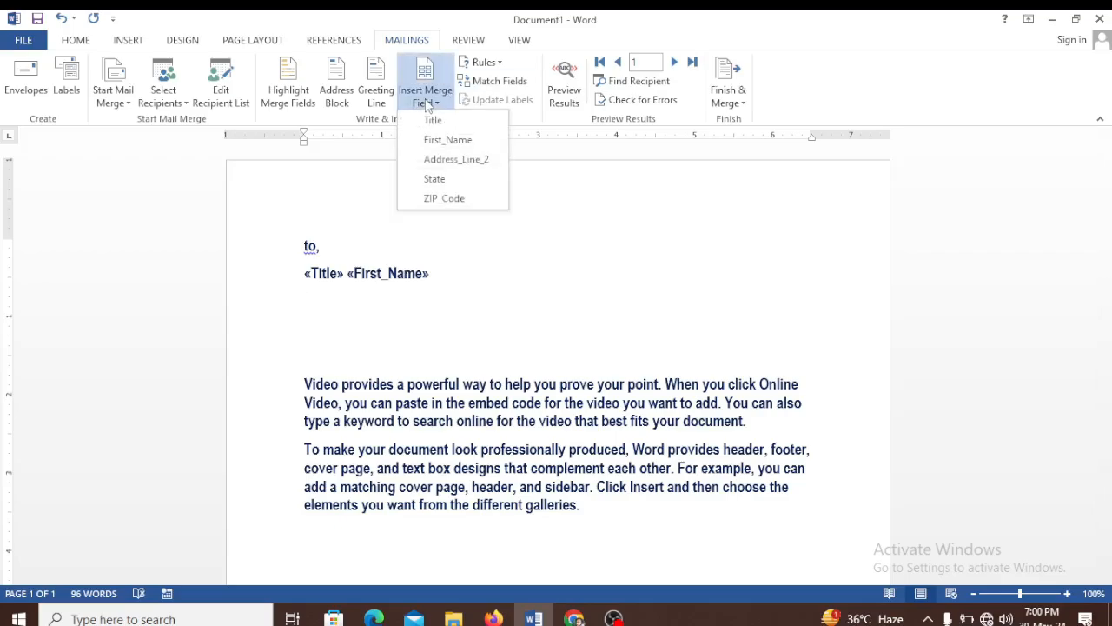
left_click(433, 159)
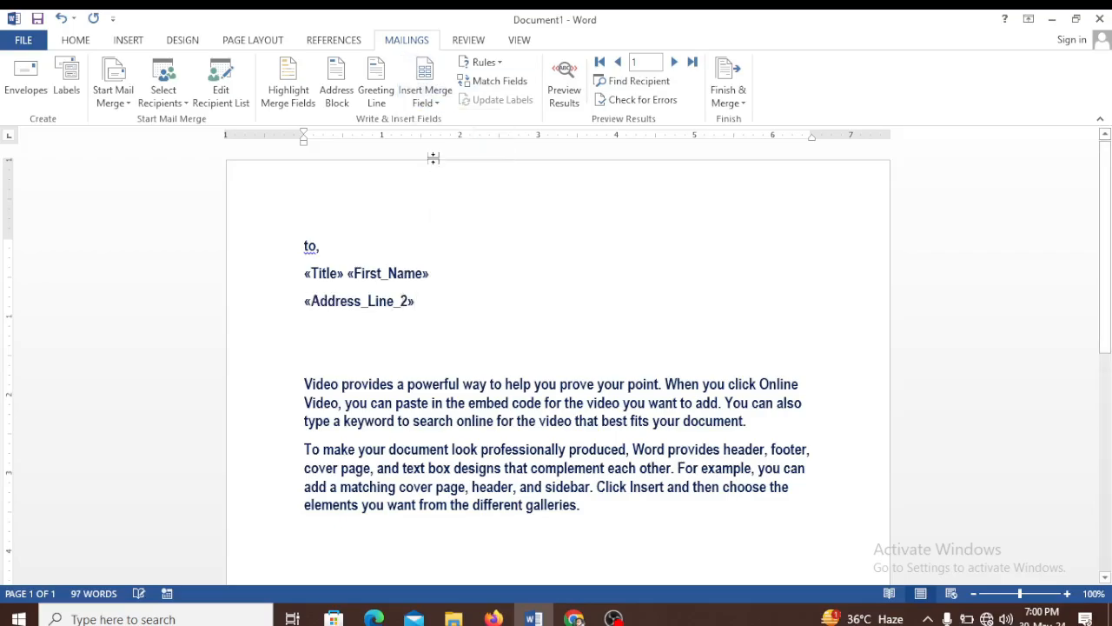
key("Return")
left_click(438, 103)
left_click(445, 179)
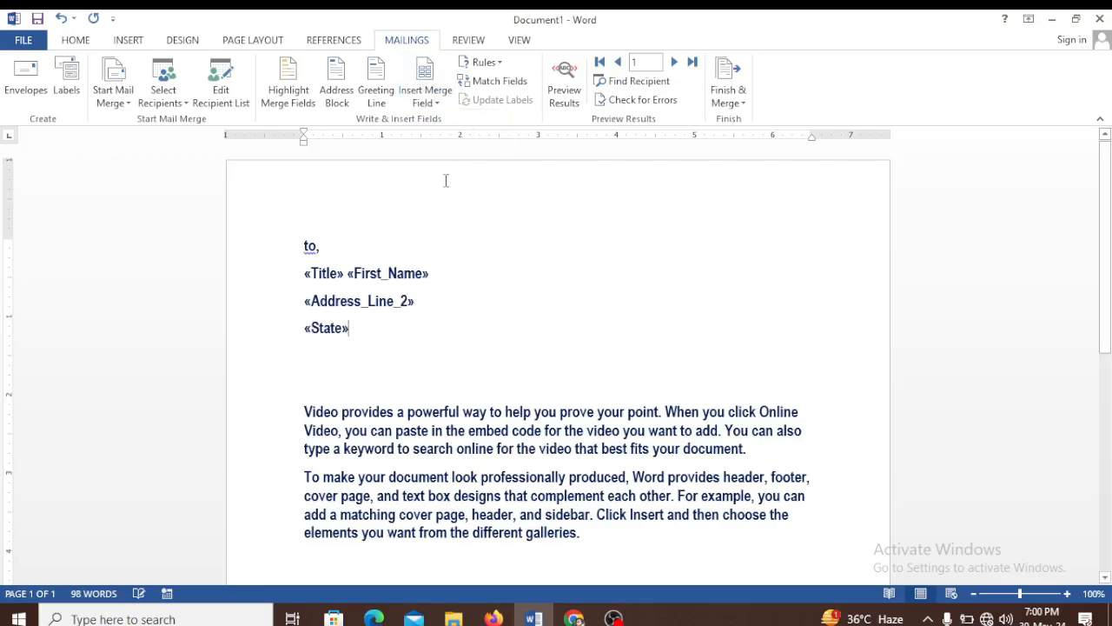
key("Return")
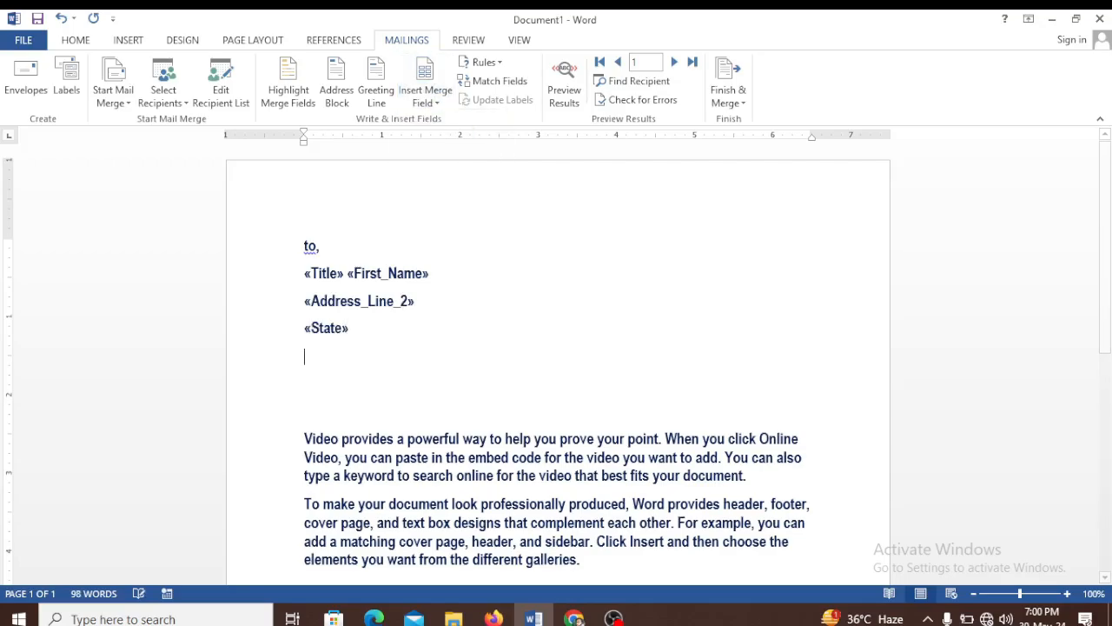
left_click(432, 103)
left_click(443, 196)
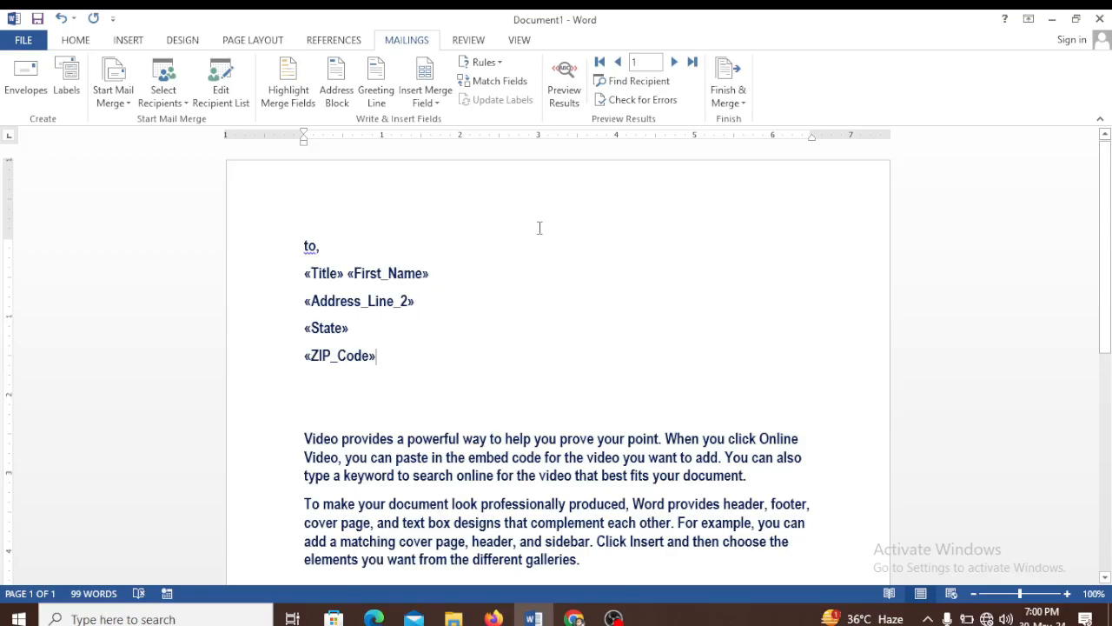
Finish the merge by generating editable individual documents for all records
left_click(728, 105)
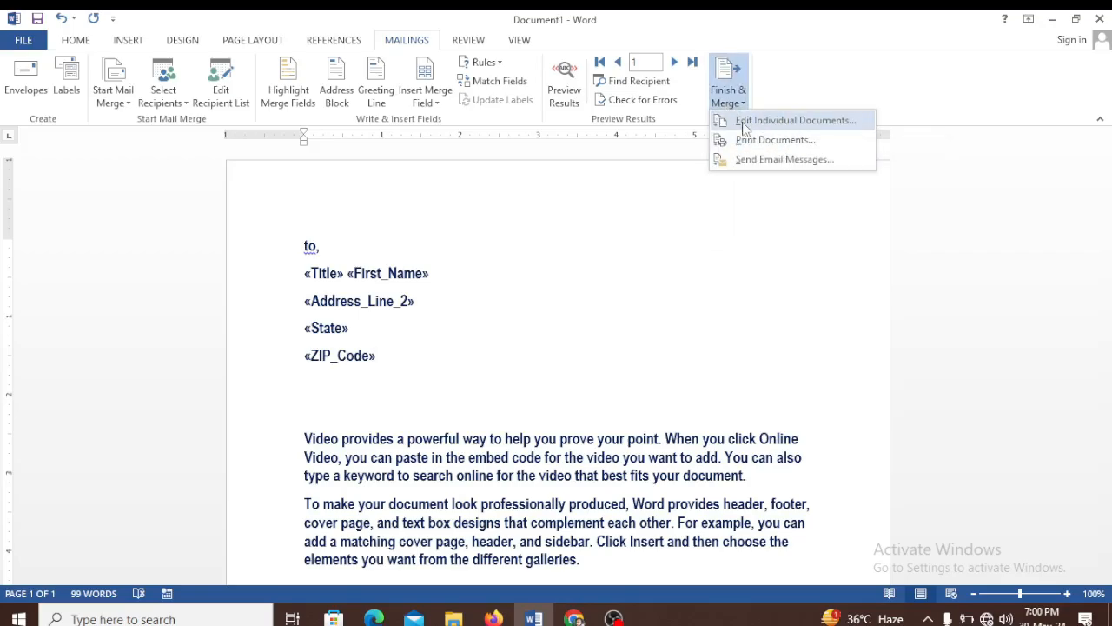
left_click(795, 121)
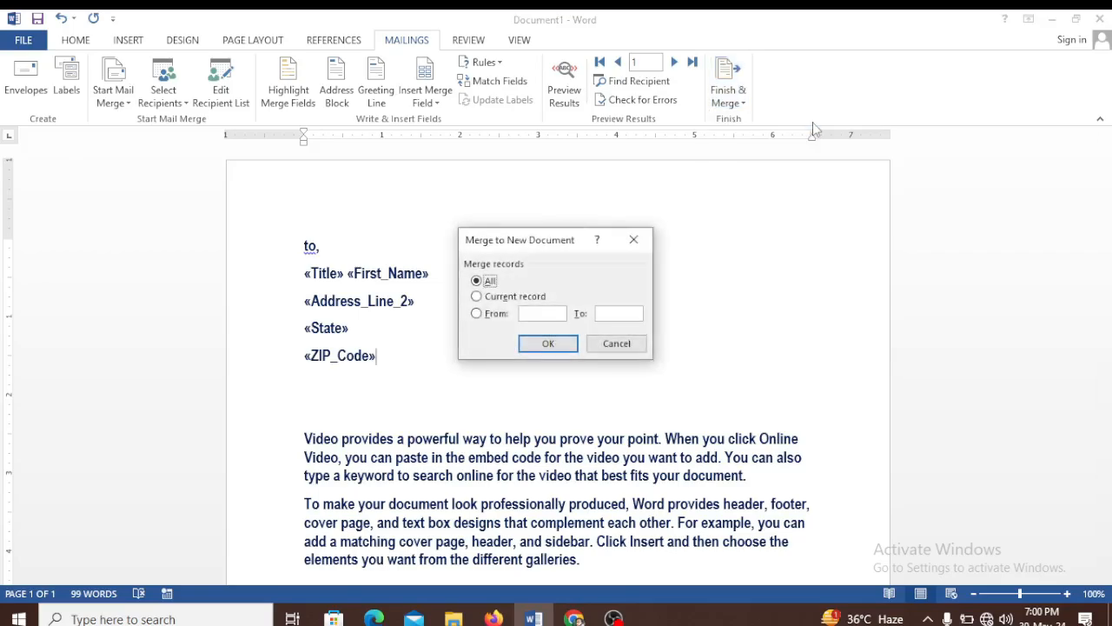
left_click(551, 347)
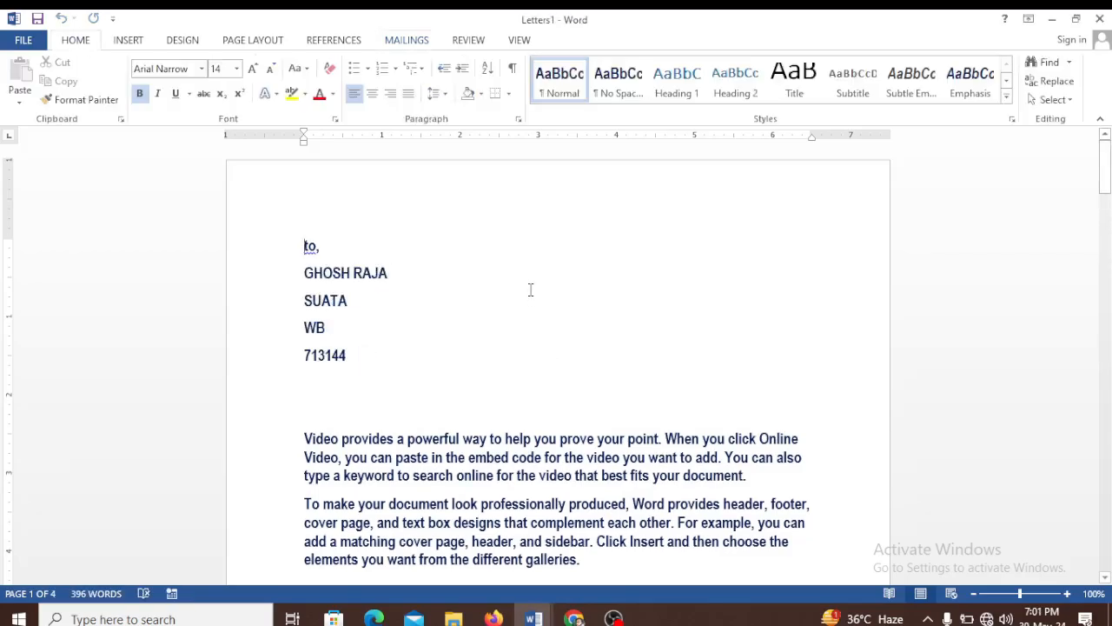
Look through the pages of the merged document to check each recipient's letter
scroll(530, 289, "down", 10)
scroll(530, 290, "down", 8)
scroll(530, 289, "down", 10)
scroll(530, 289, "down", 10)
scroll(529, 289, "down", 10)
scroll(528, 290, "down", 1)
scroll(545, 349, "up", 10)
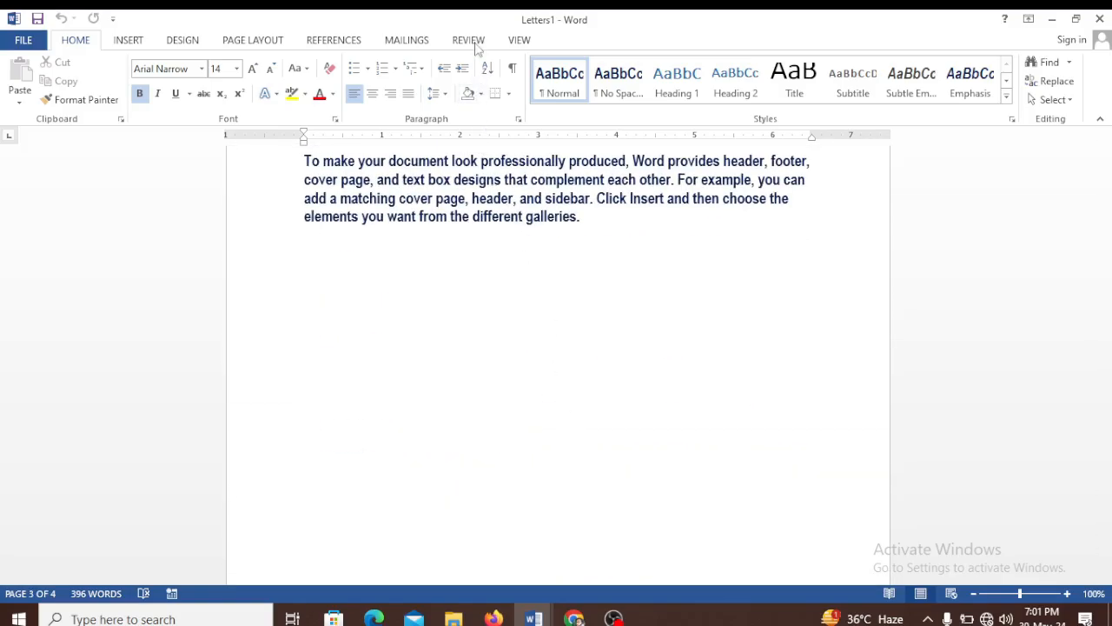
Show multiple pages of the merged document side by side and check the letters for all recipients
left_click(519, 40)
scroll(380, 216, "up", 5)
left_click(382, 81)
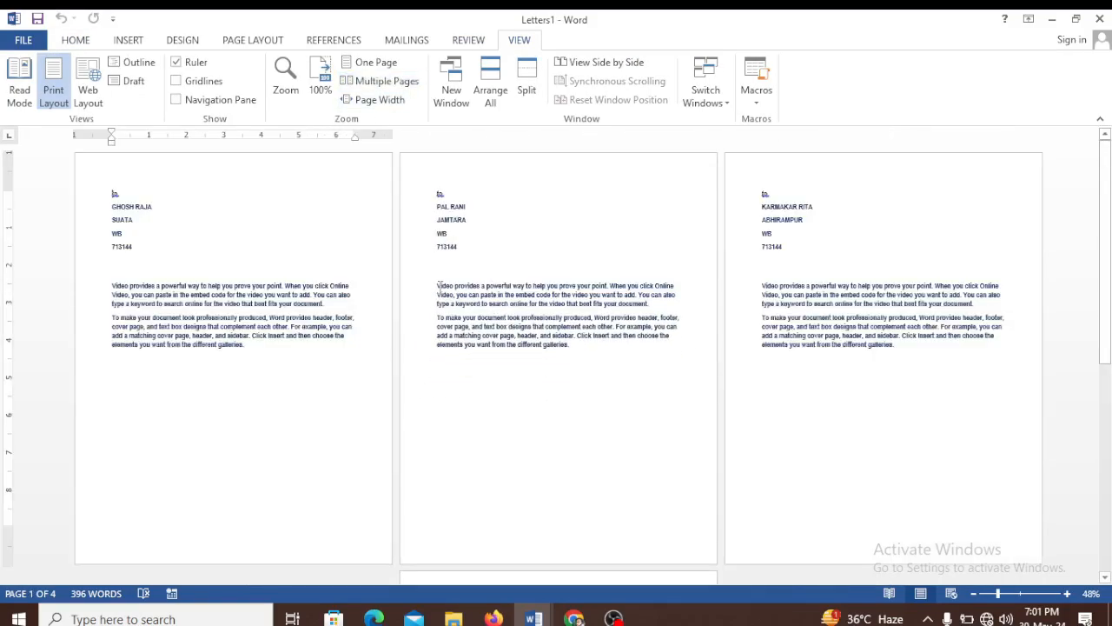
scroll(458, 350, "down", 5)
scroll(457, 349, "up", 3)
scroll(418, 344, "up", 1)
scroll(652, 405, "down", 3)
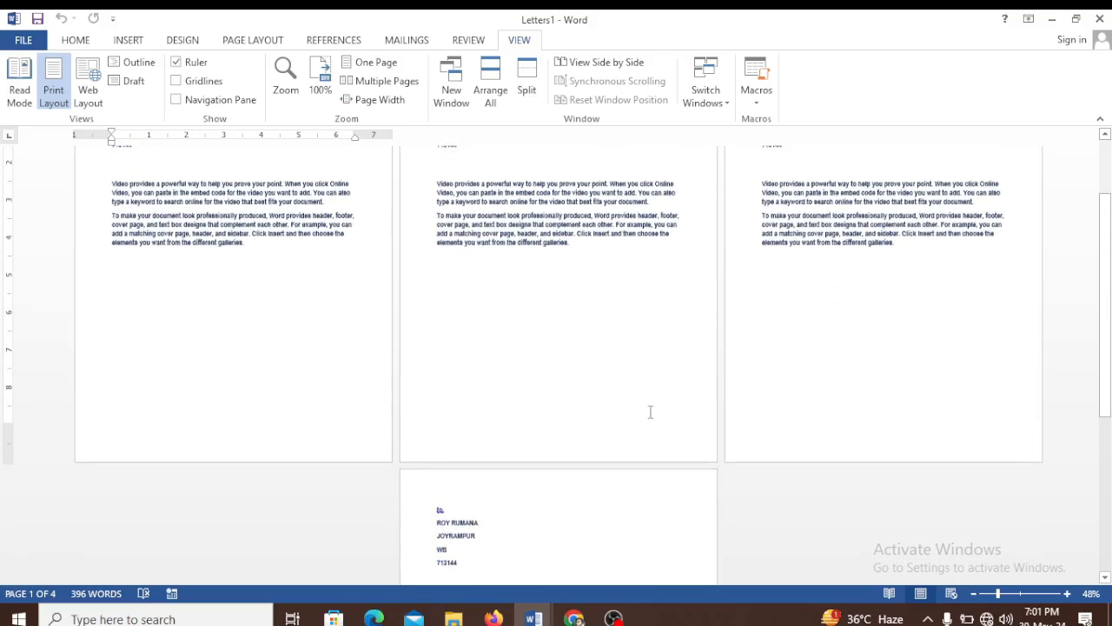
scroll(632, 434, "up", 4)
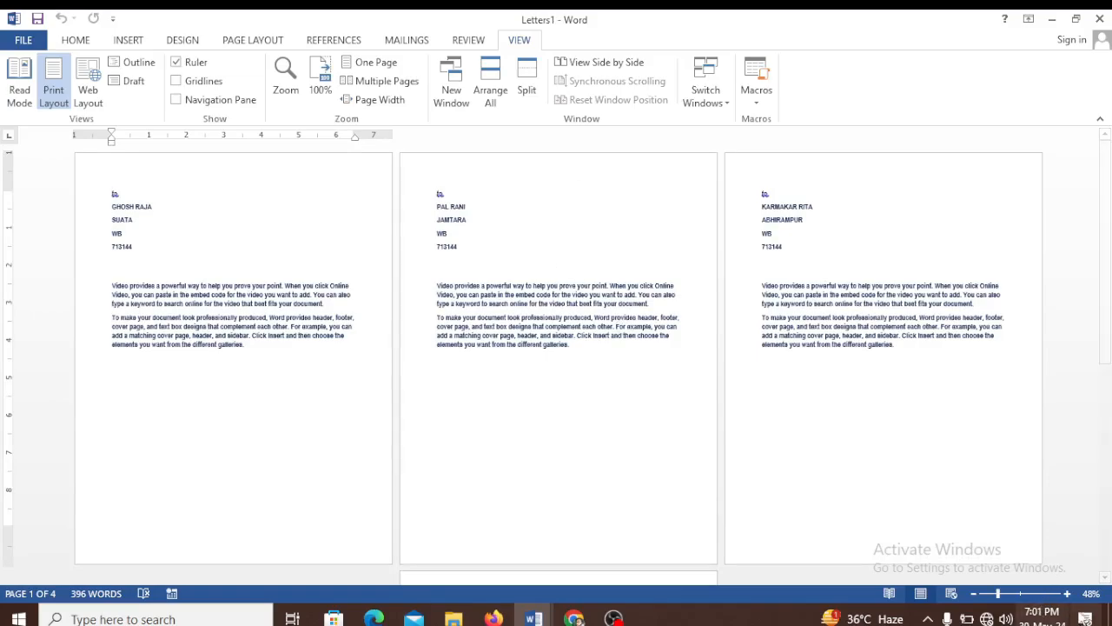
Enlarge the multiple-page display of the merged letters to 100% zoom
left_click(1067, 593)
left_click(1068, 592)
left_click(1068, 593)
left_click(1068, 594)
left_click(1068, 594)
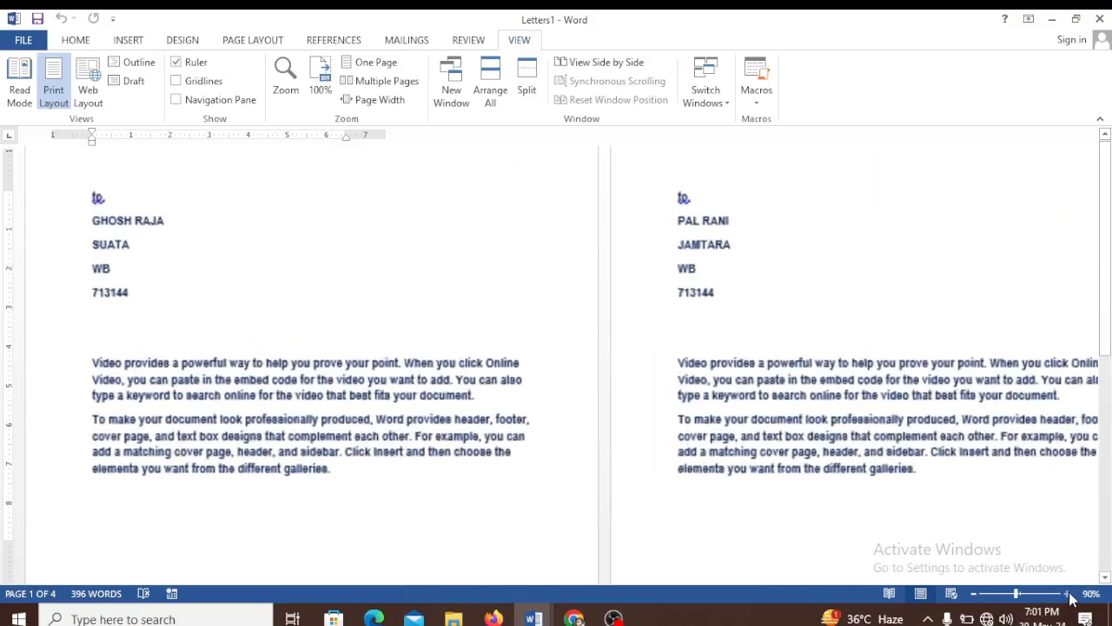
left_click(1068, 594)
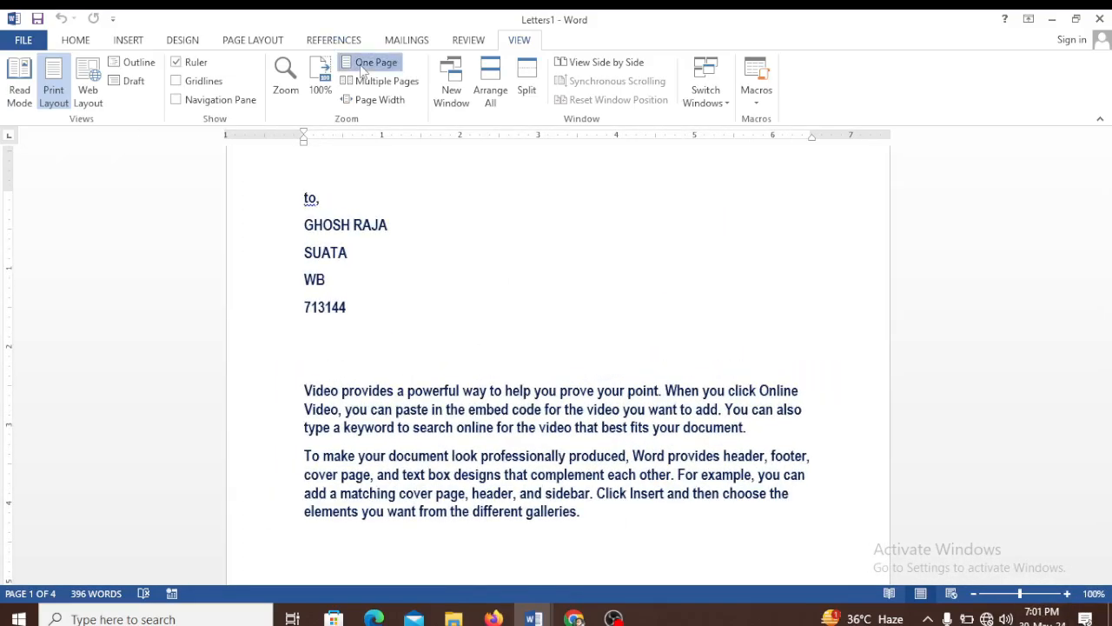
Switch to the one-page display and enlarge the first recipient's letter to 100% zoom
left_click(373, 62)
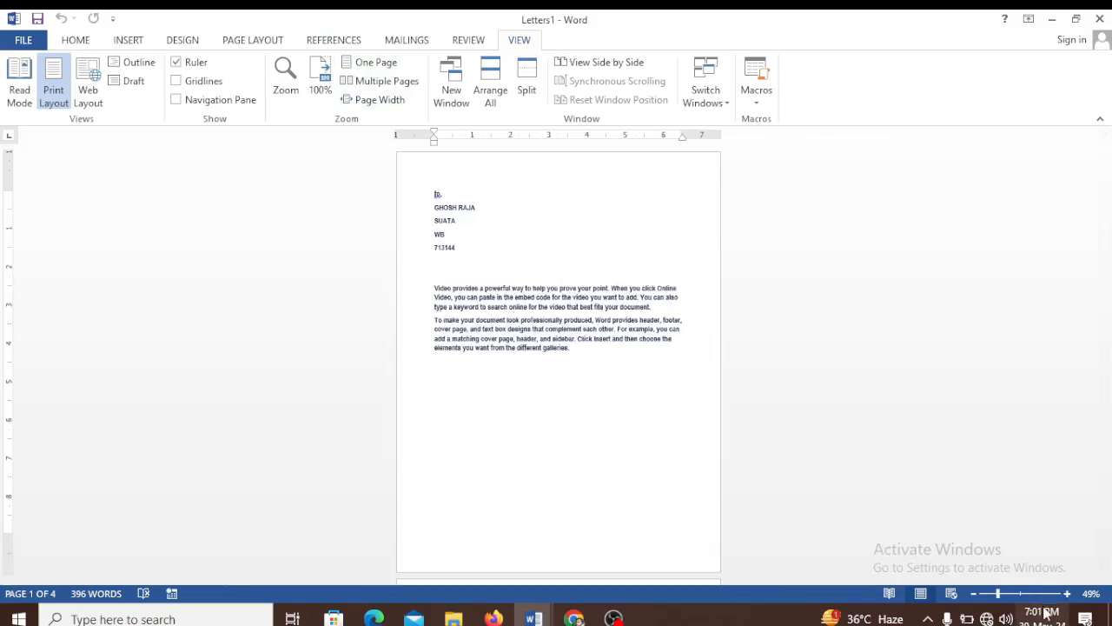
left_click(1068, 592)
left_click(1068, 593)
left_click(1067, 593)
left_click(1067, 594)
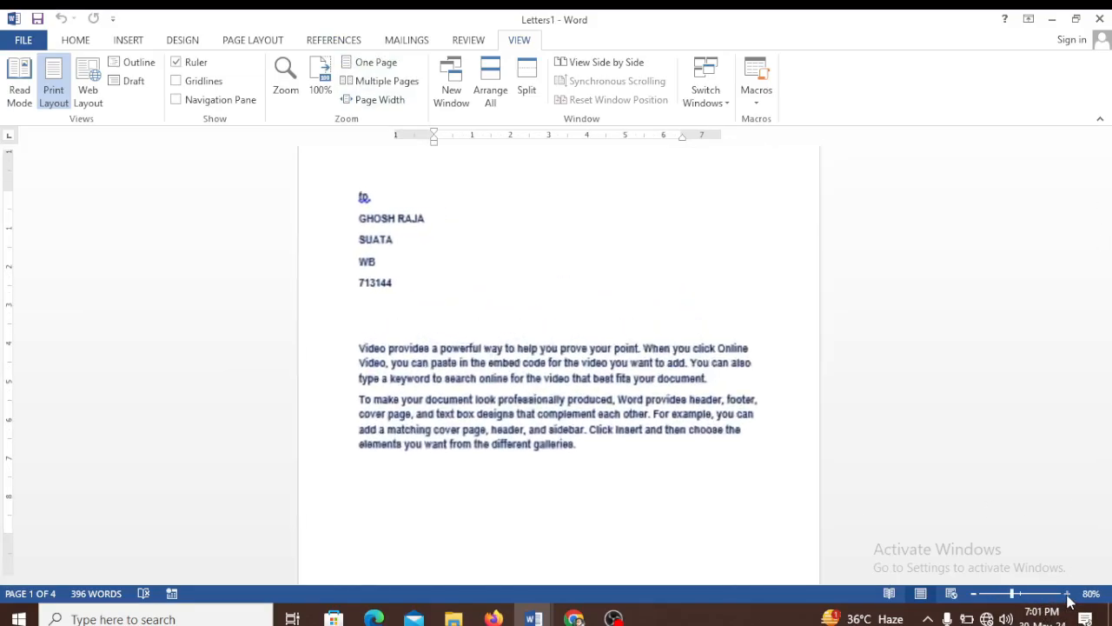
left_click(1067, 594)
left_click(1068, 594)
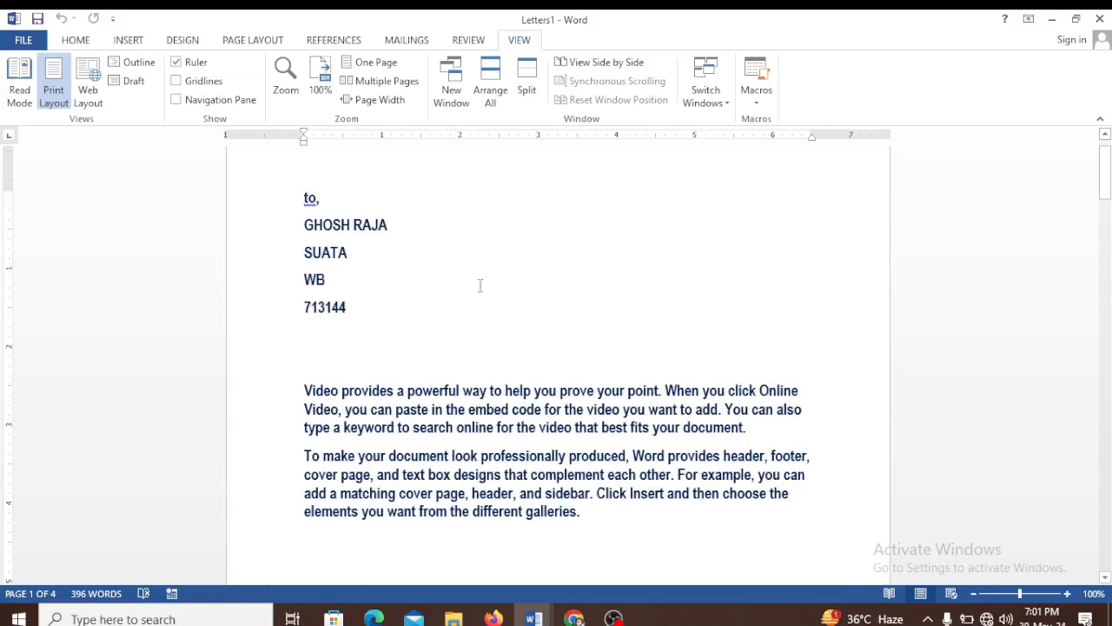